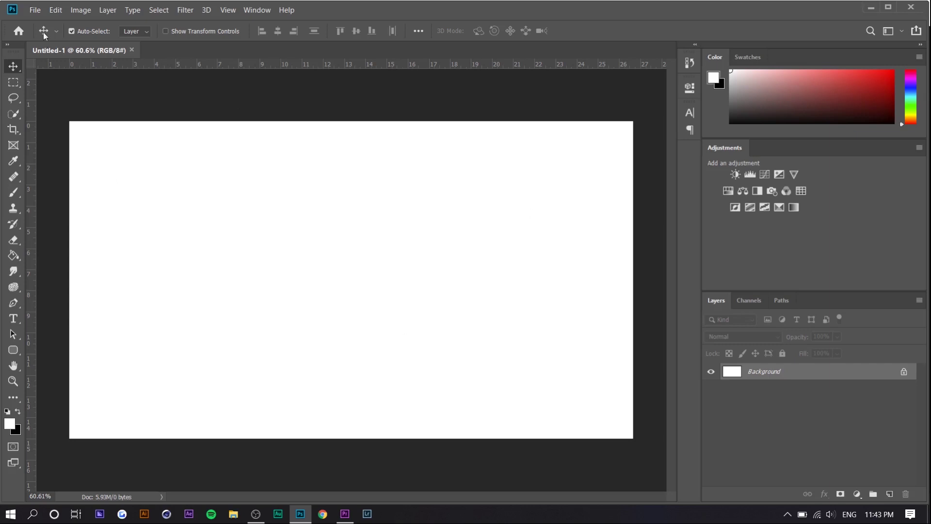
click(29, 15)
click(46, 18)
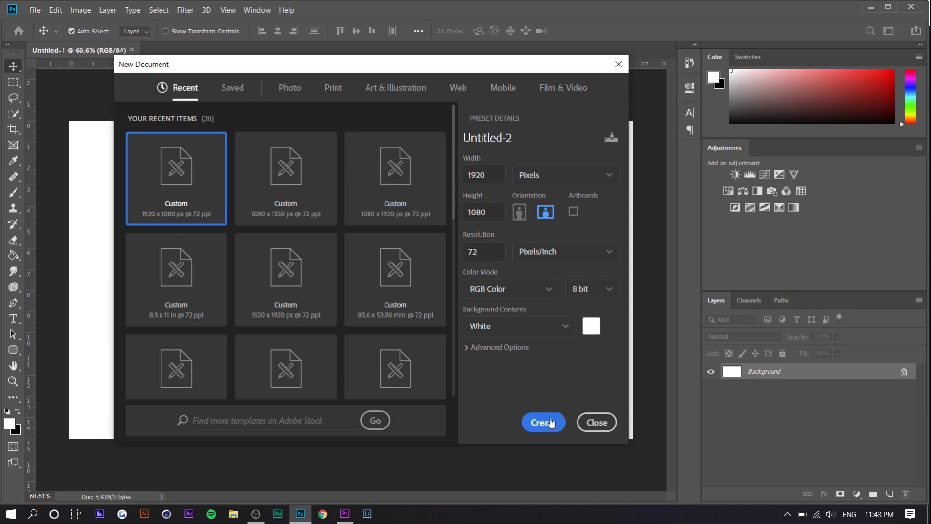
click(591, 420)
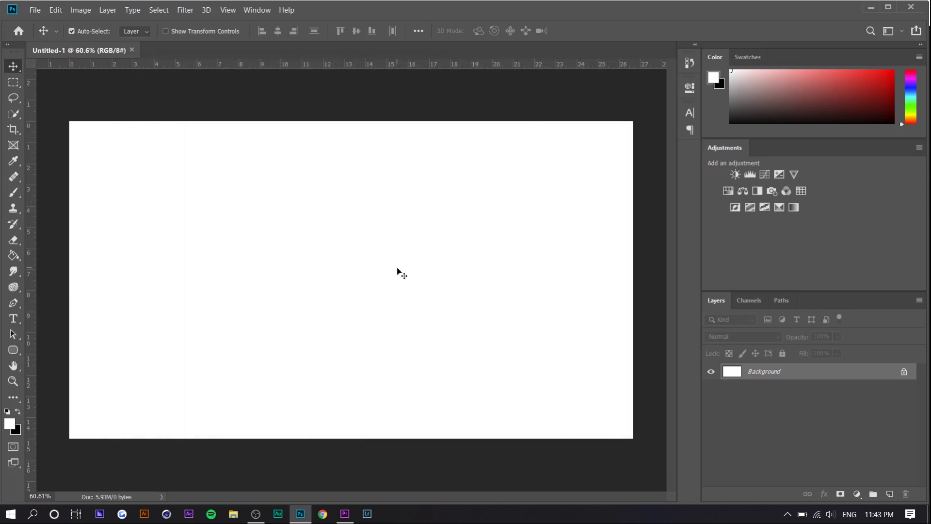
Replace the white Background layer with a new empty transparent layer
double_click(856, 374)
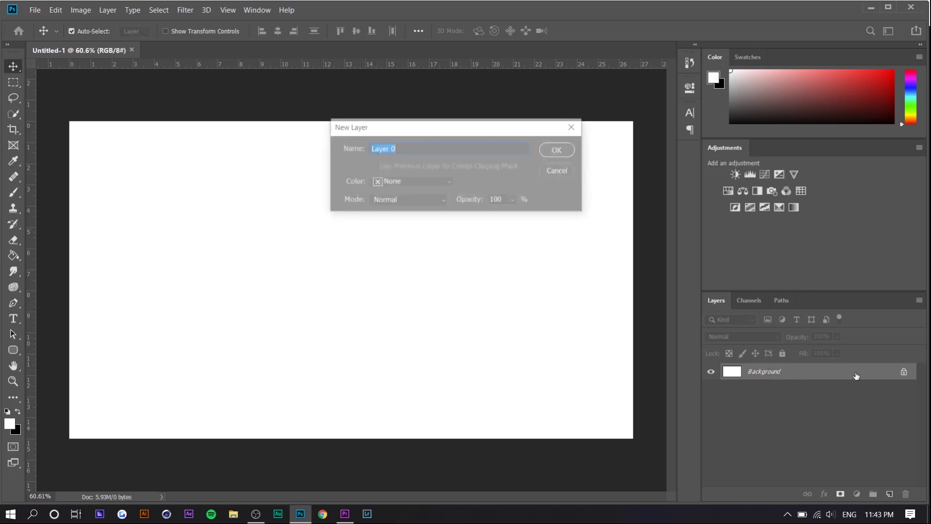
key(Return)
click(890, 493)
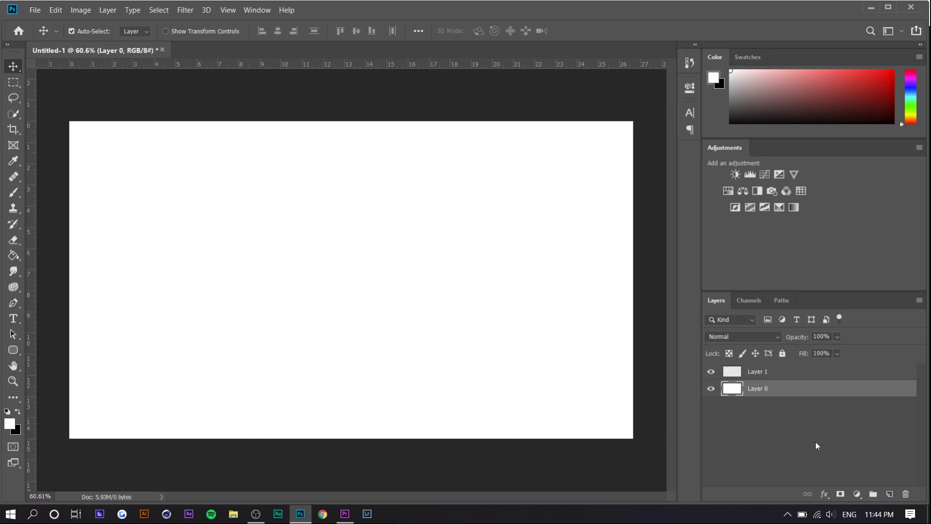
key(Delete)
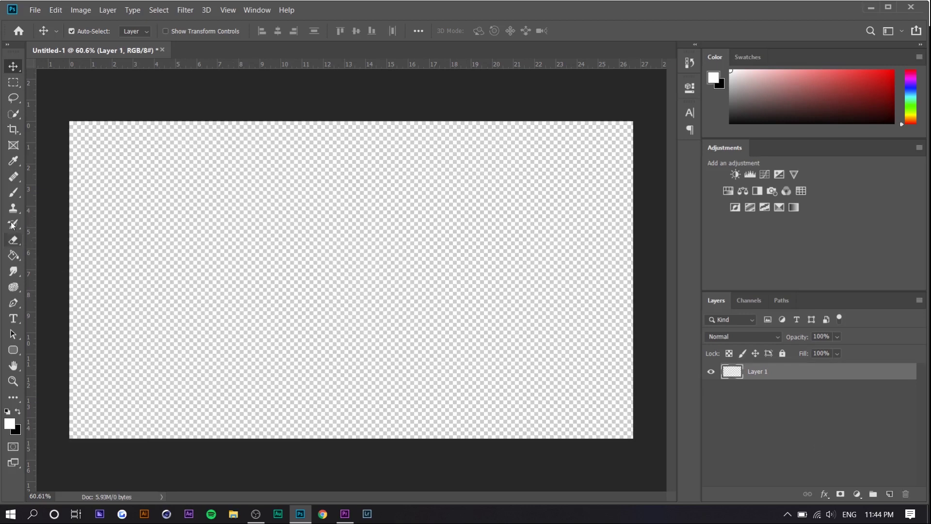
Choose the Brush tool and add two more empty layers above Layer 1
click(17, 191)
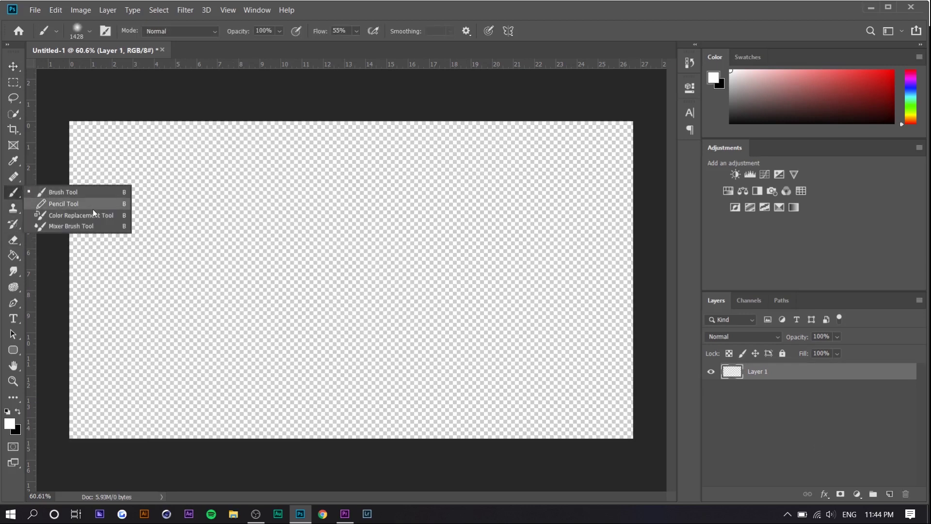
click(890, 494)
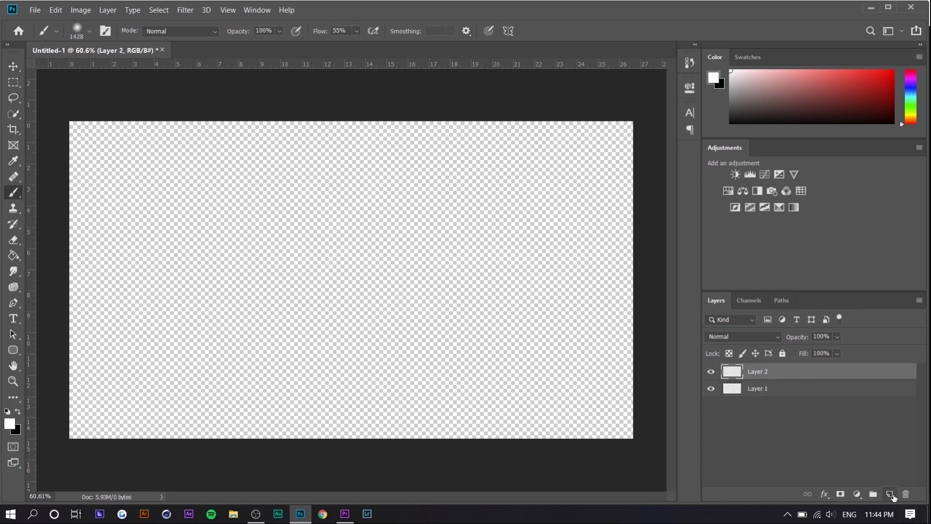
click(891, 495)
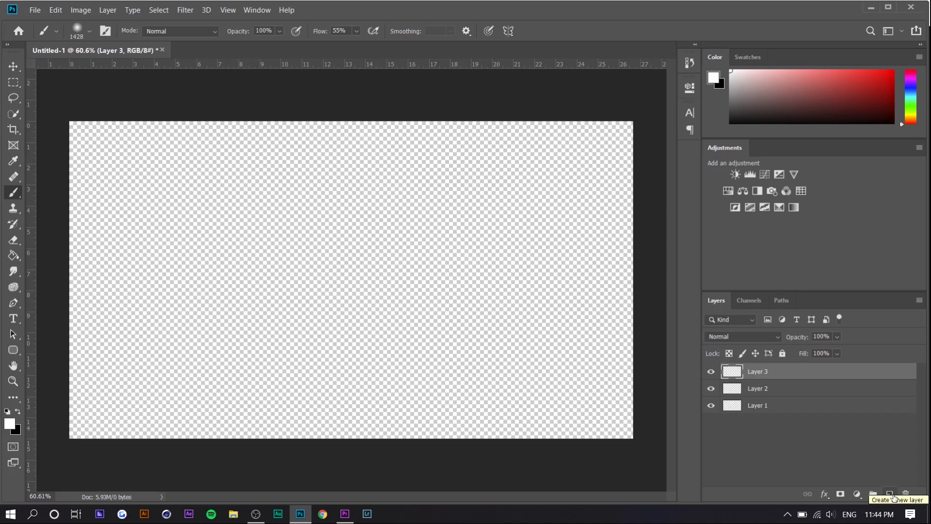
Choose the KYLE Ultimate Pencil Hard brush preset and set its size to 15 px
click(89, 31)
drag(84, 68, 80, 67)
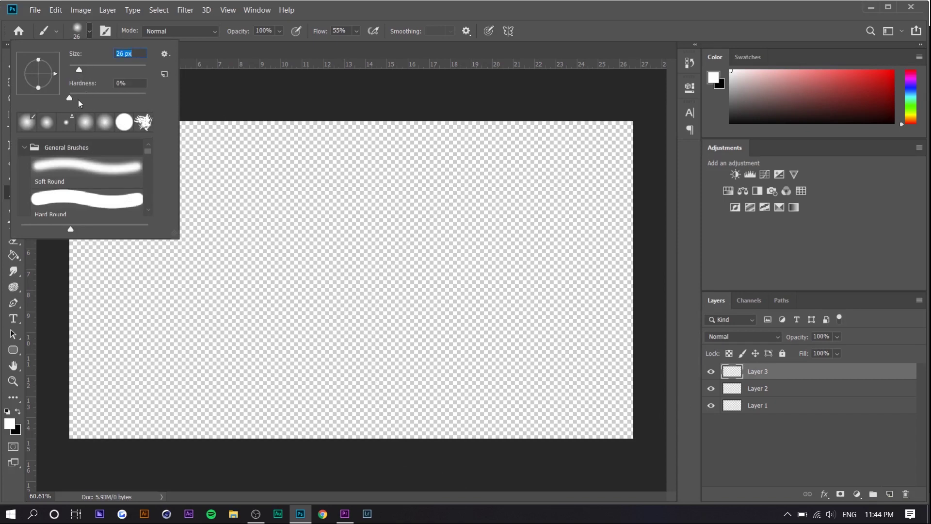
scroll(73, 183, down, 5)
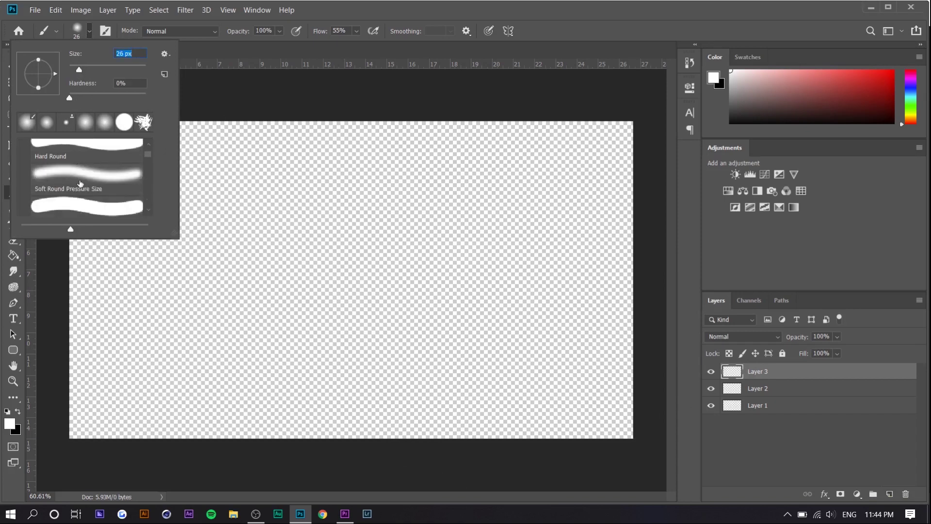
scroll(81, 183, down, 6)
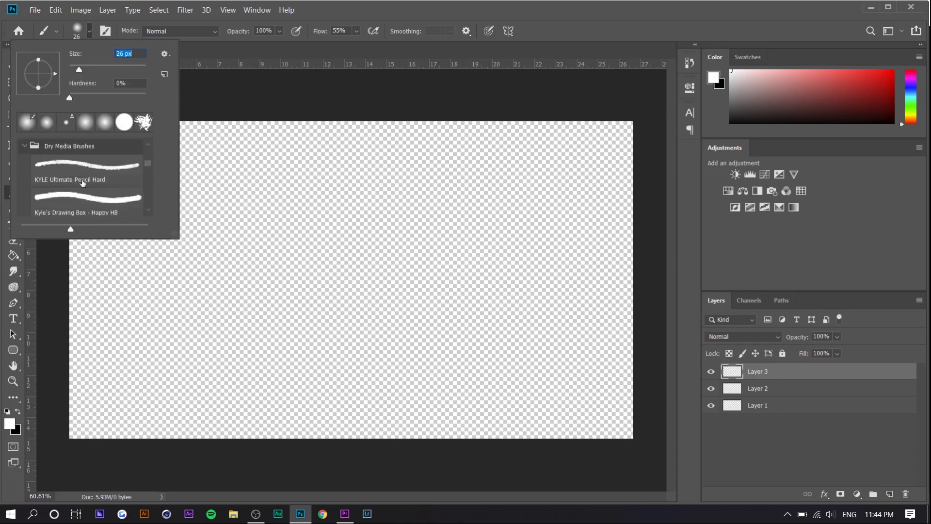
click(83, 183)
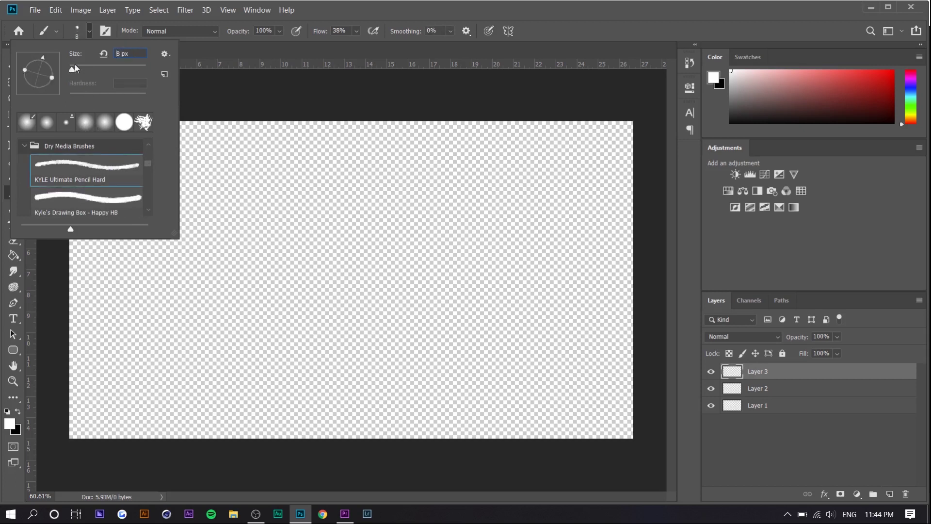
Try out the white pencil brush with freehand S-shaped strokes on Layer 3, and undo them
mouse_move(323, 203)
mouse_down()
mouse_move(324, 248)
mouse_move(247, 275)
mouse_up()
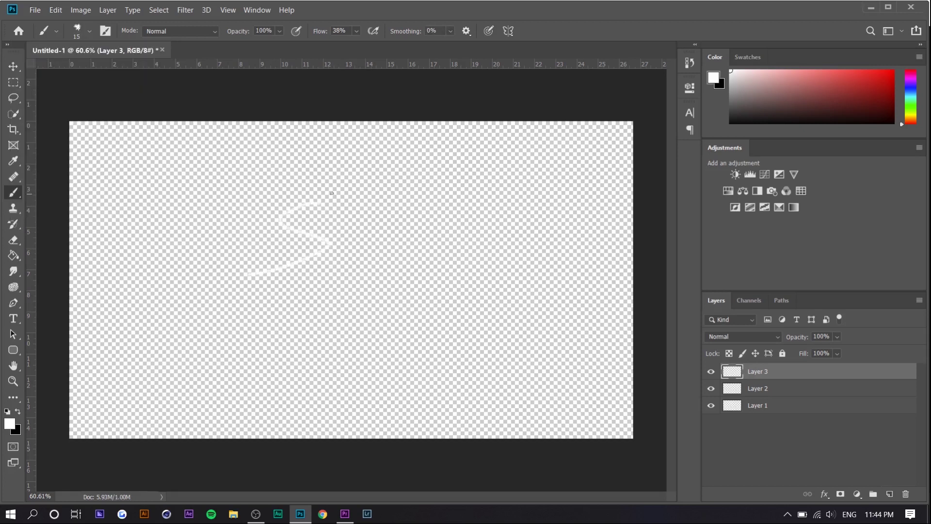
key(ctrl+z)
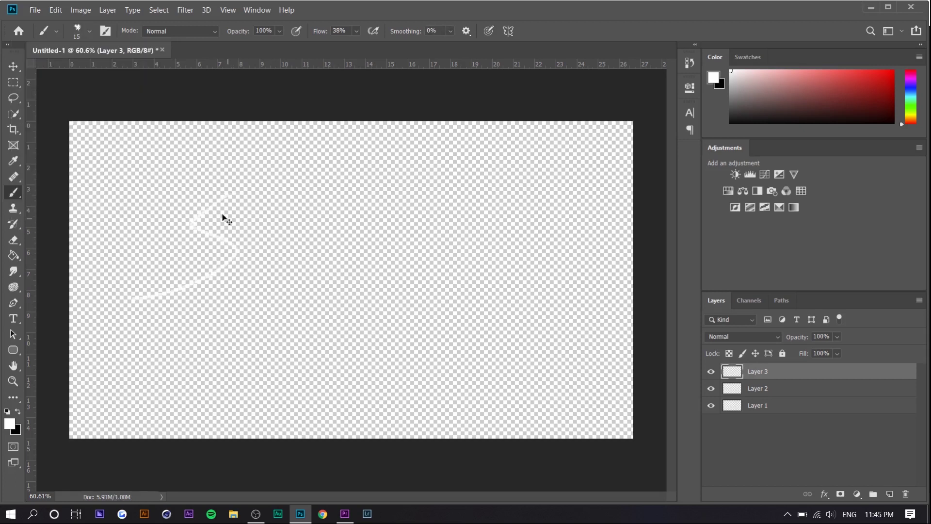
key(ctrl+z)
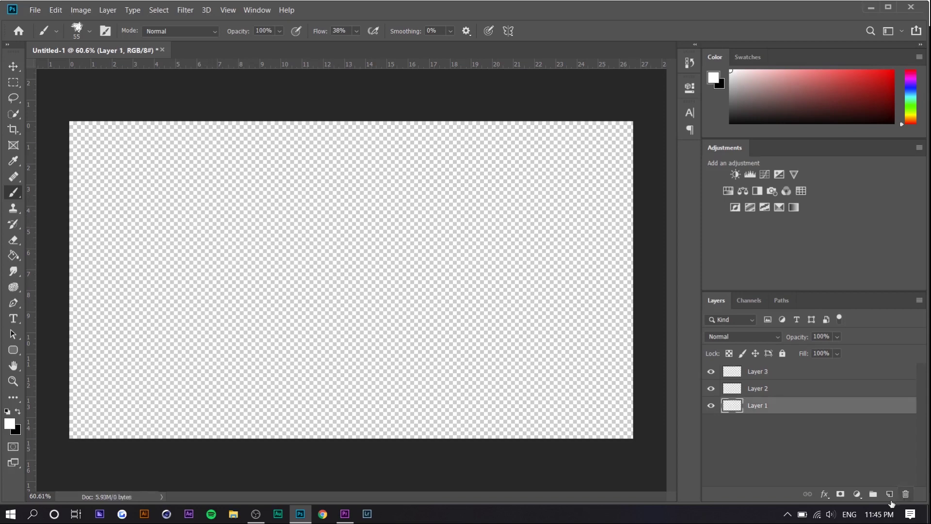
Add another empty layer above Layer 1, fill Layer 1 with black and select Layer 3
click(889, 494)
drag(764, 420, 763, 433)
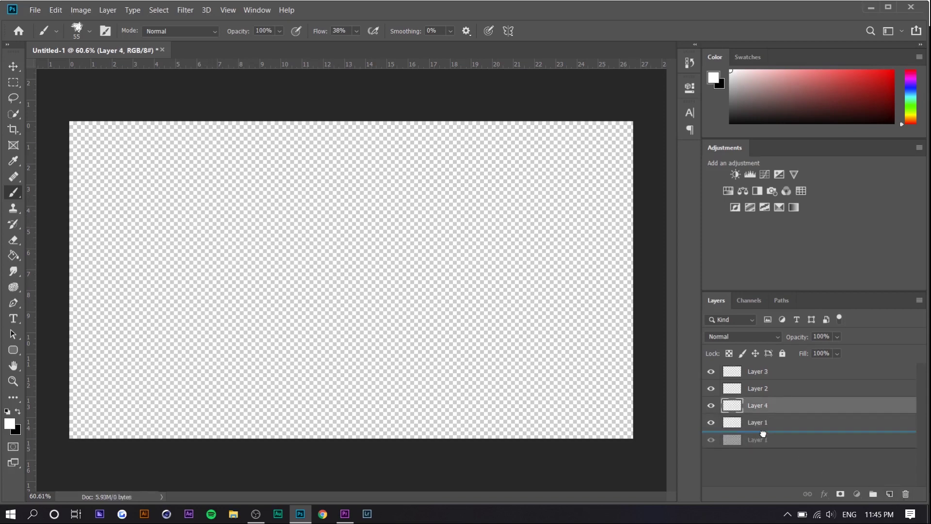
click(756, 375)
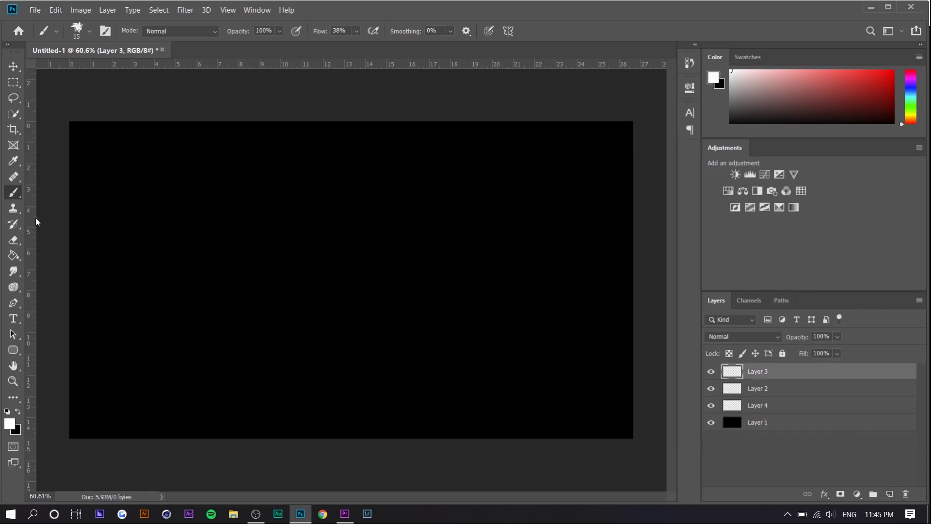
Try handwriting the first letters of "Subscribe" on Layer 3 with the pencil brush at 20 px, and undo them
mouse_move(209, 239)
mouse_down()
mouse_move(162, 318)
mouse_move(152, 317)
mouse_move(286, 256)
mouse_up()
key(ctrl+z)
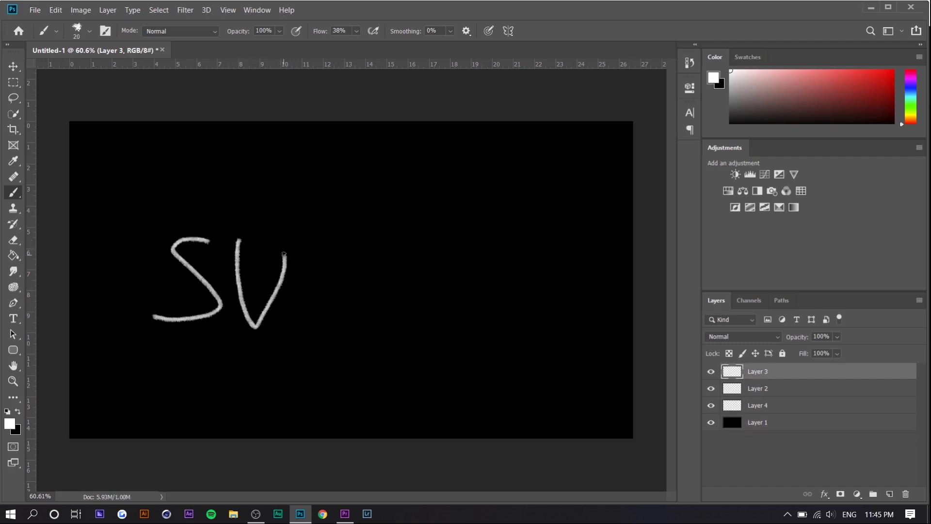
key(ctrl+z)
Handwrite the word "Subscribe" in white across the black canvas on Layer 3 with the 20 px pencil brush
mouse_move(228, 241)
mouse_down()
mouse_move(234, 291)
mouse_move(252, 311)
mouse_move(263, 244)
mouse_move(279, 312)
mouse_up()
mouse_move(277, 260)
mouse_down()
mouse_move(291, 315)
mouse_move(280, 318)
mouse_up()
drag(365, 257, 320, 317)
drag(371, 268, 407, 253)
drag(373, 296, 417, 313)
mouse_move(419, 256)
mouse_down()
mouse_move(420, 315)
mouse_move(411, 279)
mouse_move(445, 256)
mouse_move(459, 320)
mouse_up()
click(452, 227)
drag(477, 230, 485, 319)
mouse_move(537, 289)
mouse_down()
mouse_move(539, 301)
mouse_move(584, 316)
mouse_up()
scroll(301, 319, down, 2)
scroll(300, 319, up, 1)
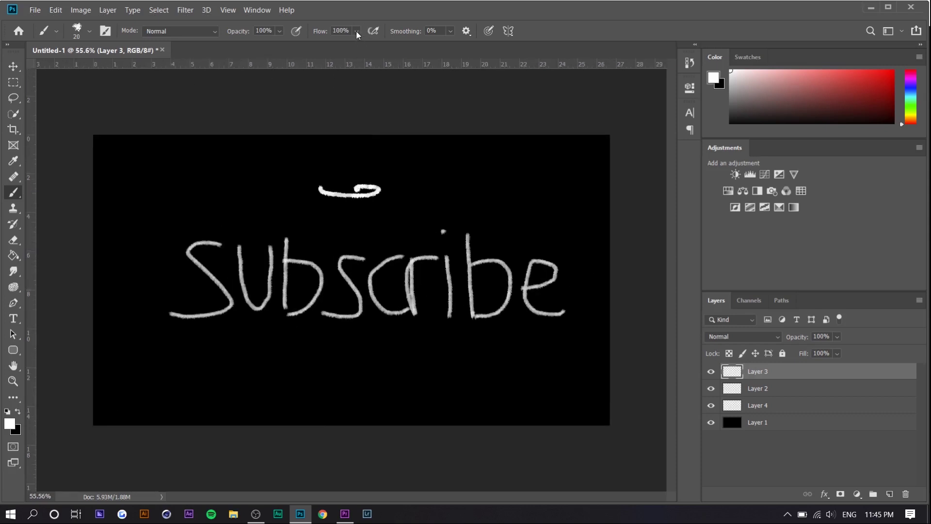
Undo the faint lettering and handwrite "Subscribe" again on Layer 3 with the brush flow at 100%
key(ctrl+z)
key(ctrl+z)
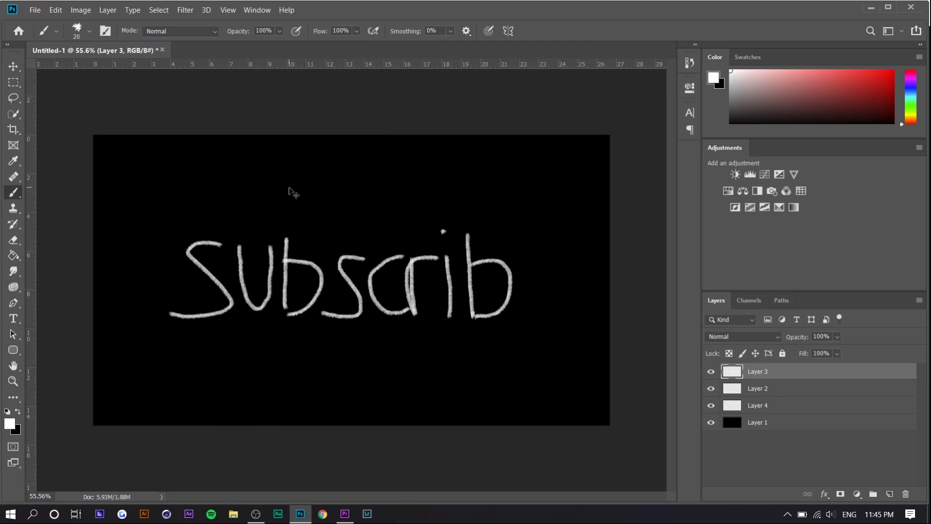
key(ctrl+z)
key(ctrl+z)
key(ctrl+z)
key(ctrl+z)
key(ctrl+z)
key(ctrl+z)
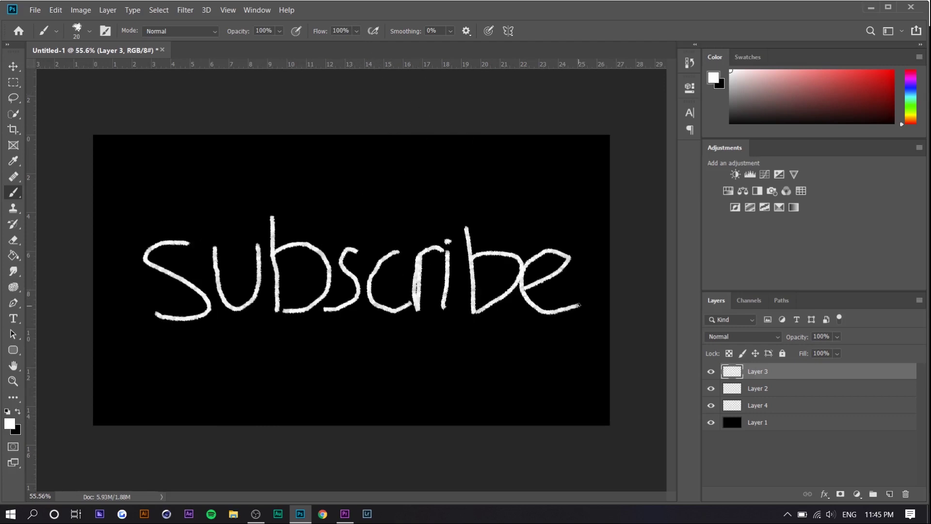
scroll(423, 300, down, 1)
Move the empty Layer 2 above the lettering on Layer 3 and select it
click(16, 66)
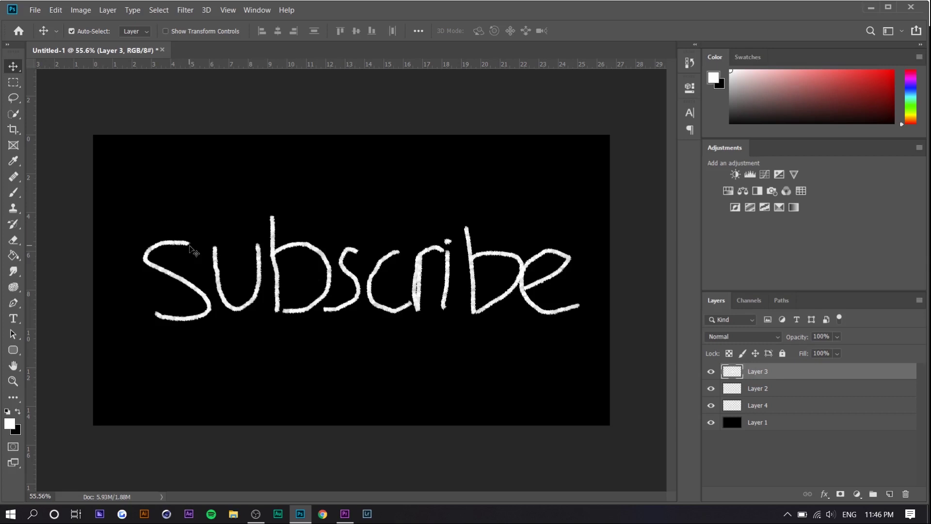
mouse_move(778, 373)
mouse_down()
mouse_move(771, 380)
mouse_move(766, 372)
mouse_up()
click(710, 372)
click(711, 372)
click(765, 390)
double_click(760, 371)
click(813, 374)
mouse_move(769, 390)
mouse_down()
mouse_move(767, 367)
mouse_move(769, 390)
mouse_up()
click(764, 374)
Trace over every letter of "Subscribe" on Layer 2 with the pencil brush enlarged to 58 px
click(13, 197)
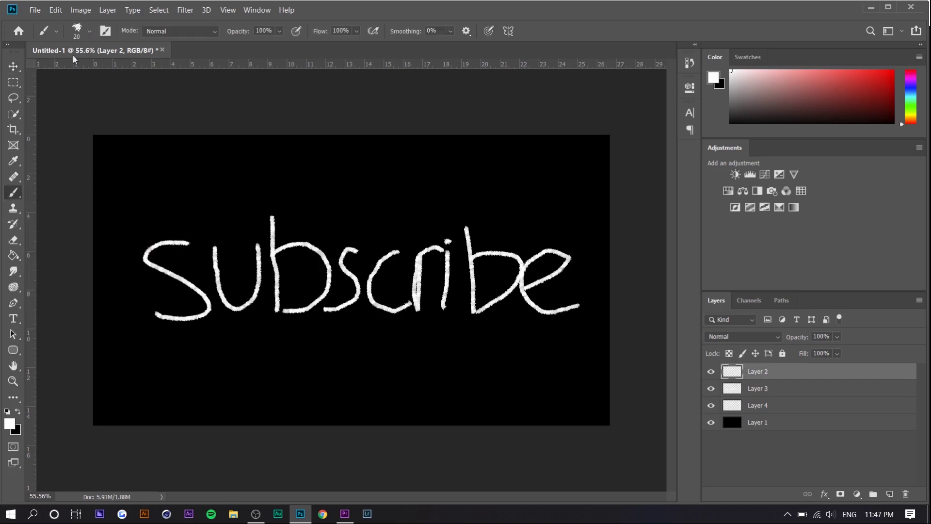
click(89, 32)
click(76, 71)
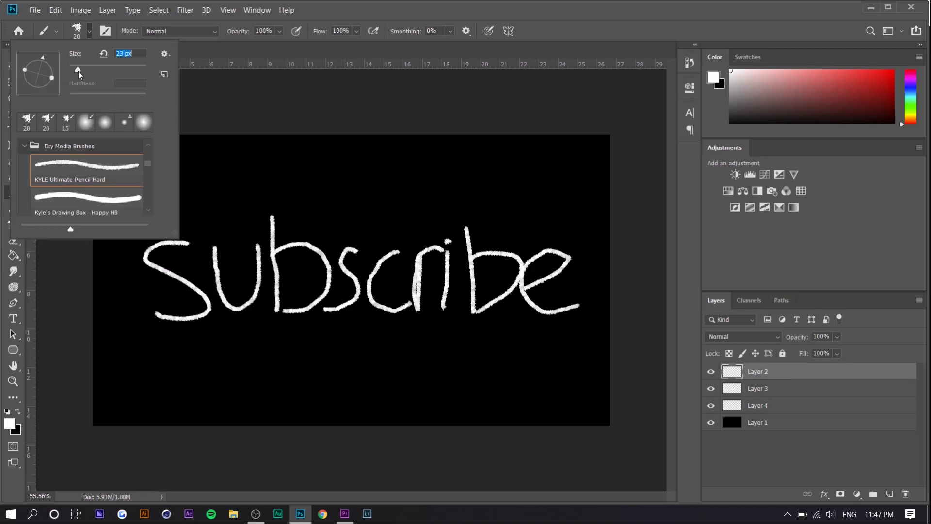
drag(78, 71, 81, 71)
drag(186, 243, 193, 242)
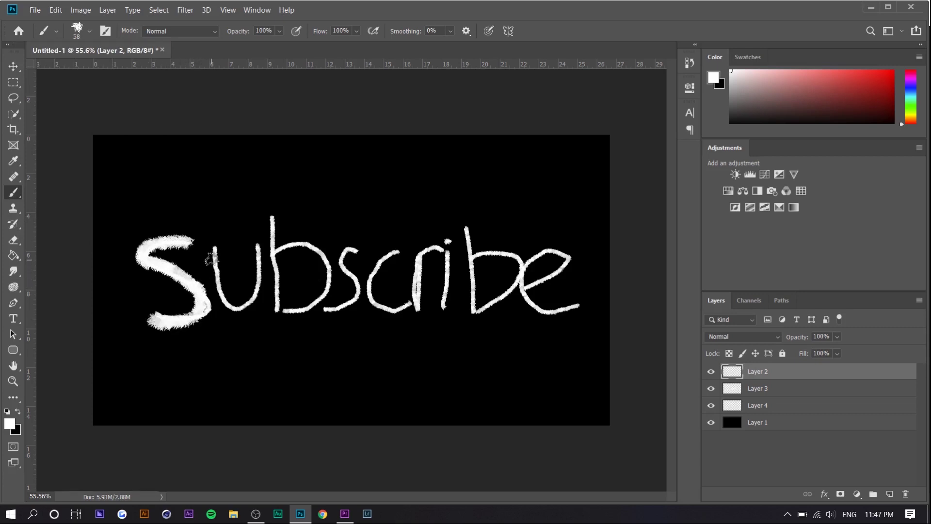
mouse_move(213, 254)
mouse_down()
mouse_move(218, 292)
mouse_move(236, 302)
mouse_up()
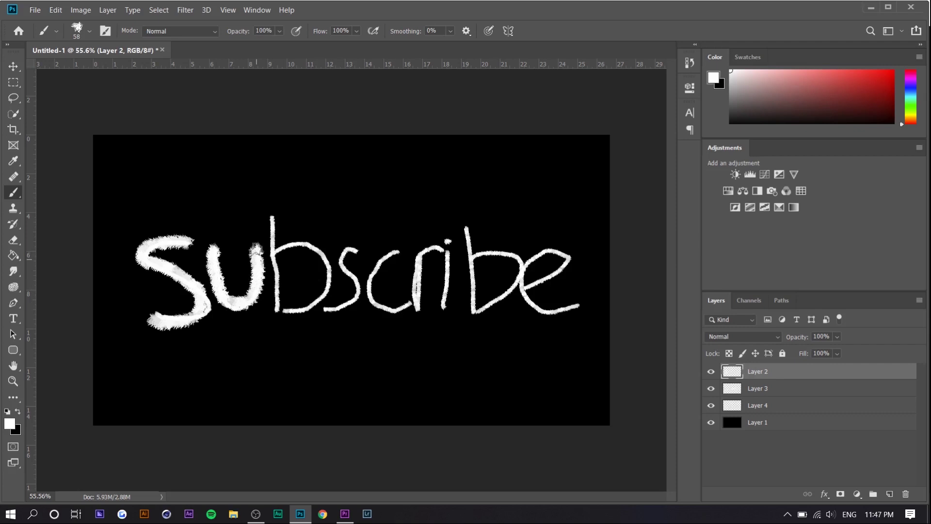
drag(255, 250, 278, 261)
drag(326, 288, 271, 316)
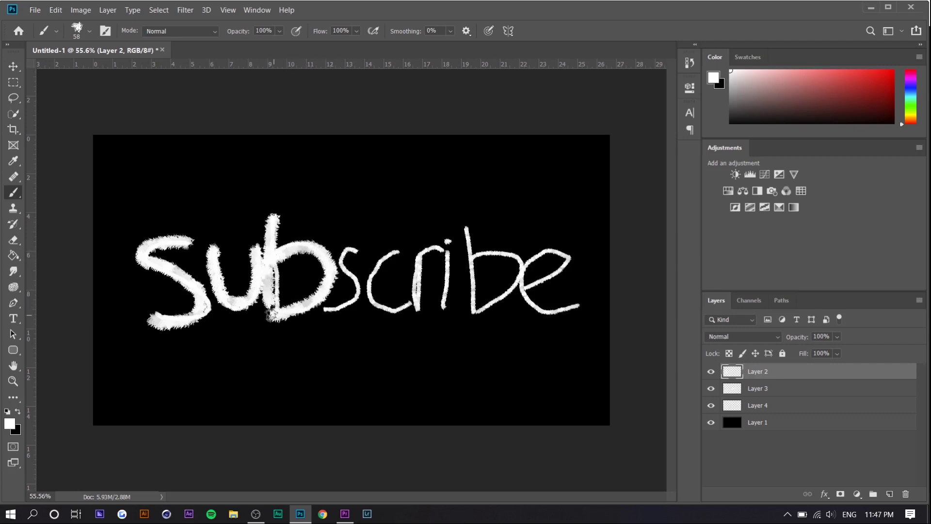
drag(340, 259, 418, 284)
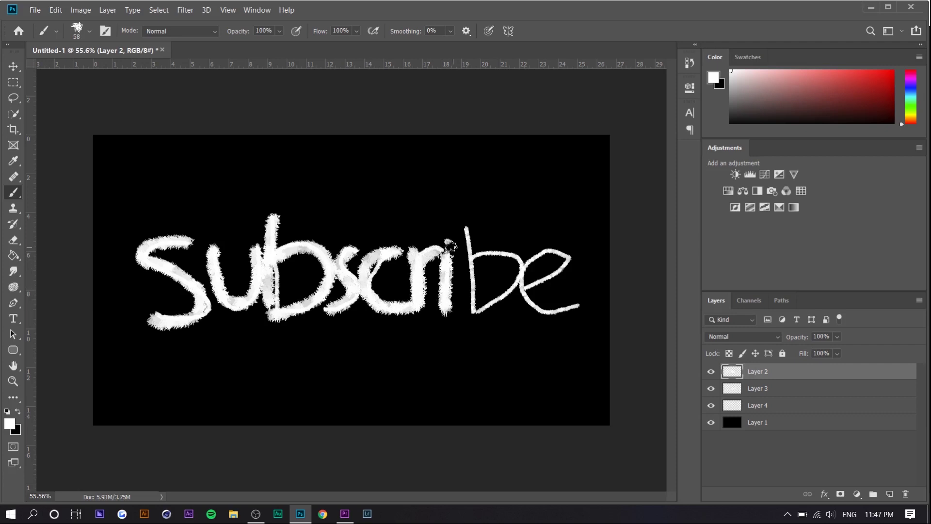
mouse_move(448, 241)
mouse_down()
mouse_move(468, 271)
mouse_move(488, 311)
mouse_up()
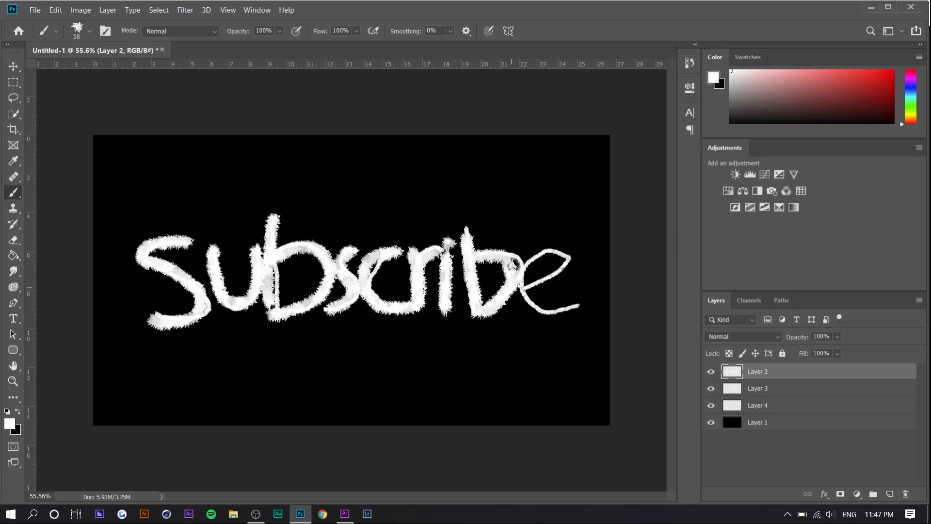
drag(528, 286, 585, 321)
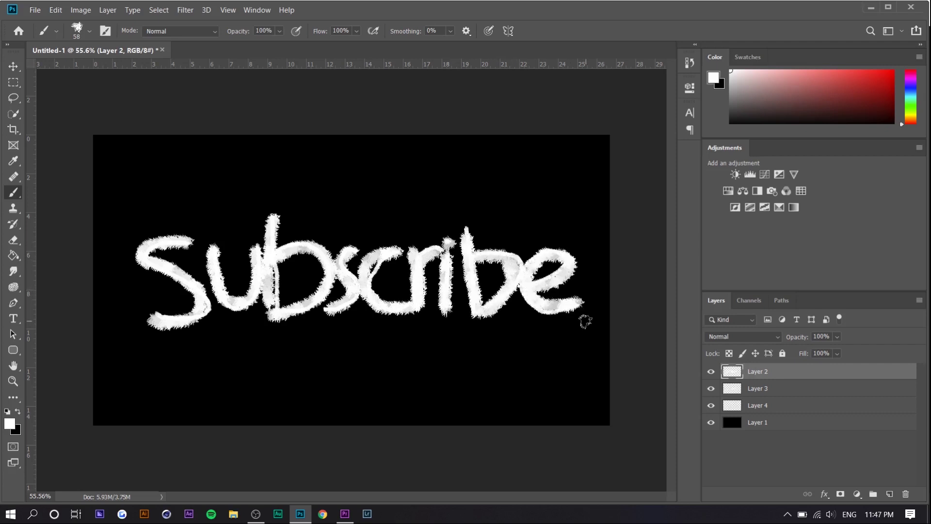
Toggle the visibility of Layer 2 and Layer 3 to compare the thick and thin lettering
click(710, 375)
click(711, 375)
click(710, 375)
click(711, 385)
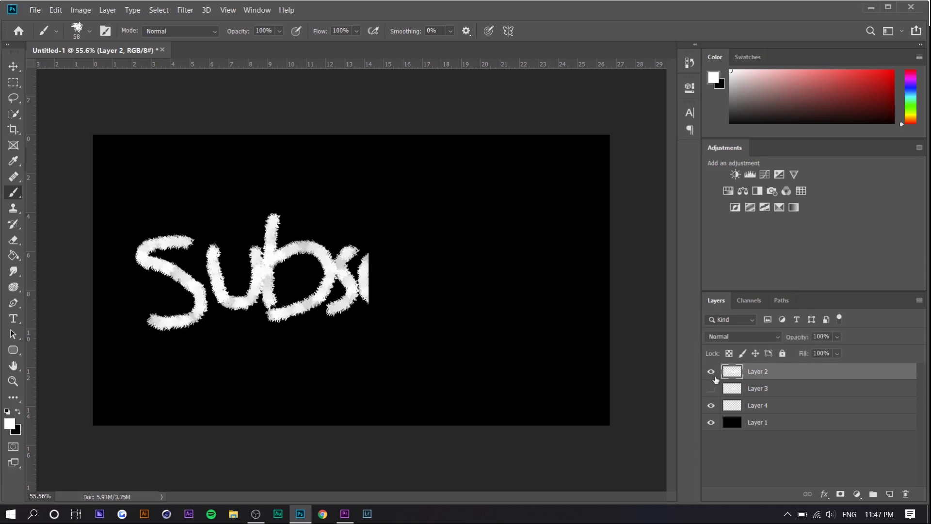
click(11, 69)
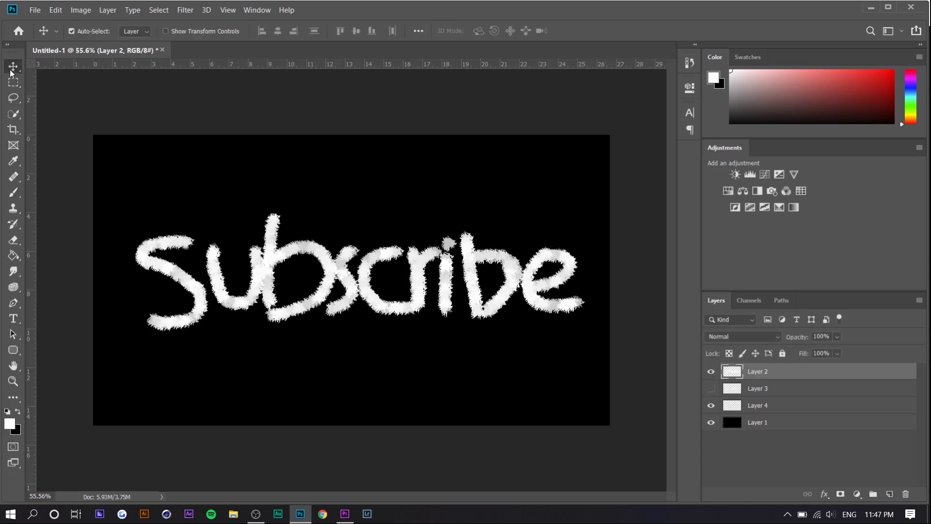
click(711, 387)
Move Layer 4 to the top of the stack and trace all of "Subscribe" on it with the pencil brush enlarged to 99 px
drag(747, 403, 760, 367)
click(13, 193)
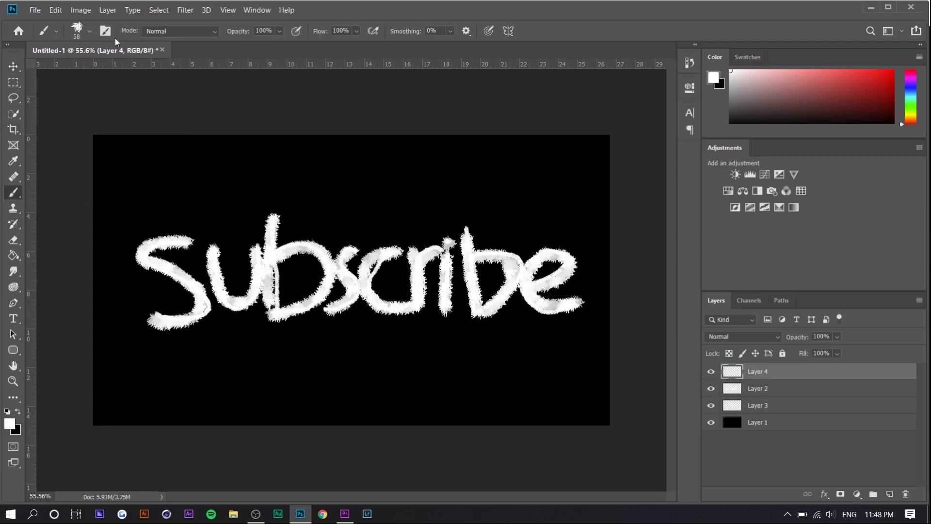
click(85, 35)
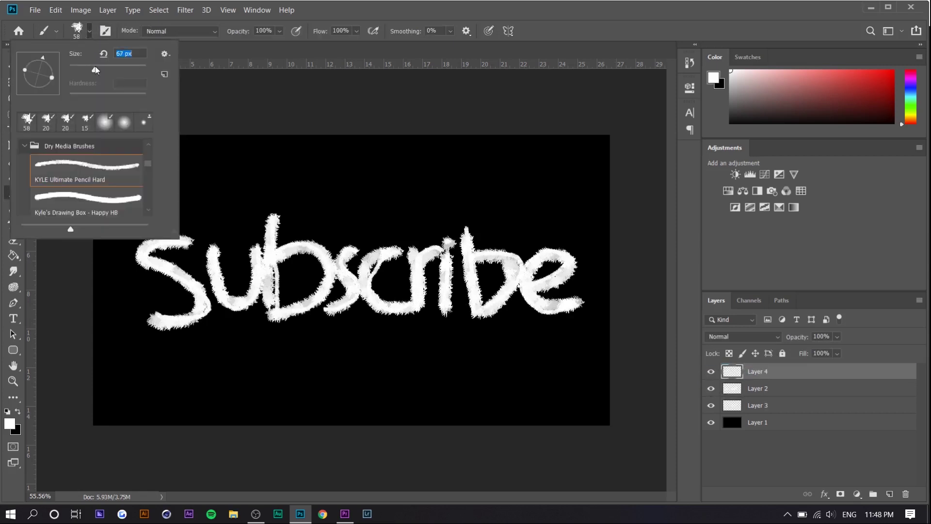
alt+right_click(185, 240)
mouse_move(184, 240)
mouse_down()
mouse_move(159, 246)
mouse_move(164, 266)
mouse_move(269, 311)
mouse_up()
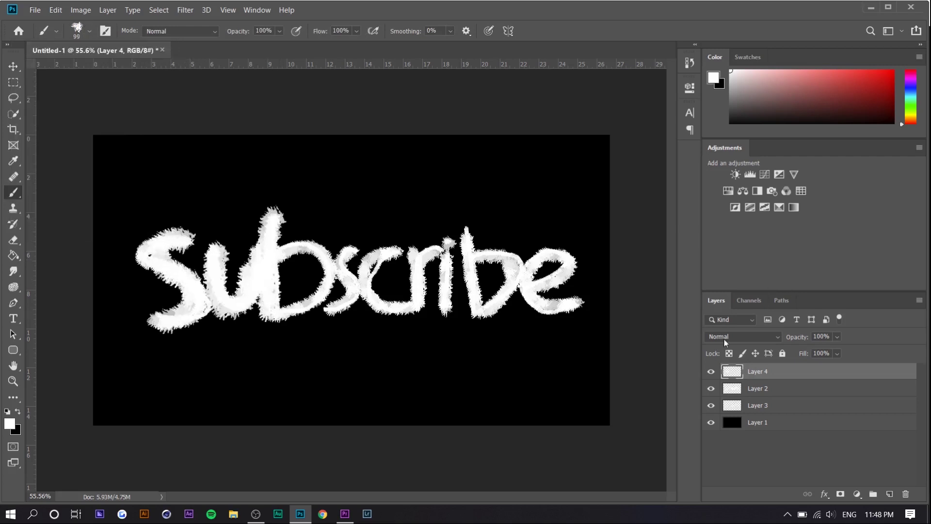
mouse_move(273, 253)
mouse_down()
mouse_move(472, 237)
mouse_move(474, 315)
mouse_move(478, 266)
mouse_move(502, 260)
mouse_move(482, 309)
mouse_move(538, 291)
mouse_move(558, 261)
mouse_move(520, 303)
mouse_move(565, 310)
mouse_up()
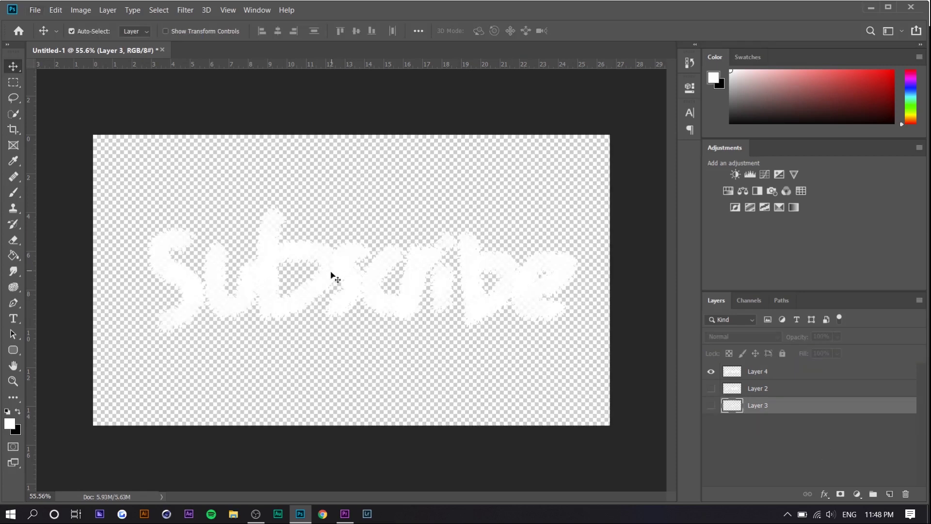
Export the thickest "Subscribe" lettering on Layer 4 as a PNG with transparent background to the Desktop
click(31, 11)
mouse_move(73, 167)
click(211, 179)
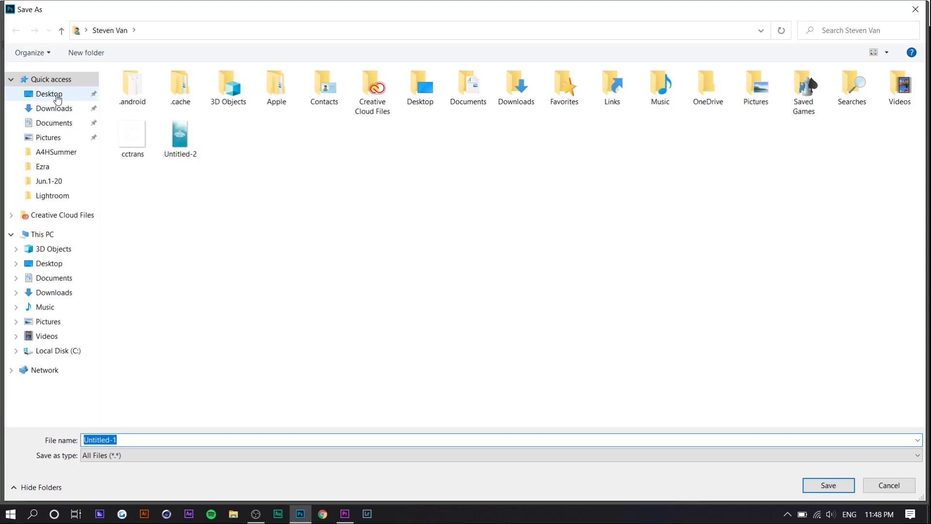
click(57, 94)
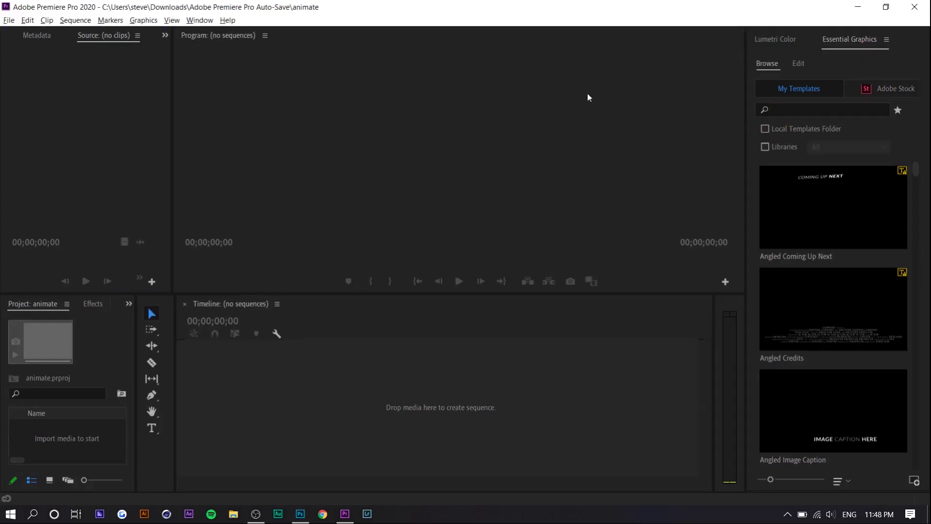
In Premiere Pro, import the test1, test2 and test3 lettering images from the Desktop into the animate project
double_click(62, 432)
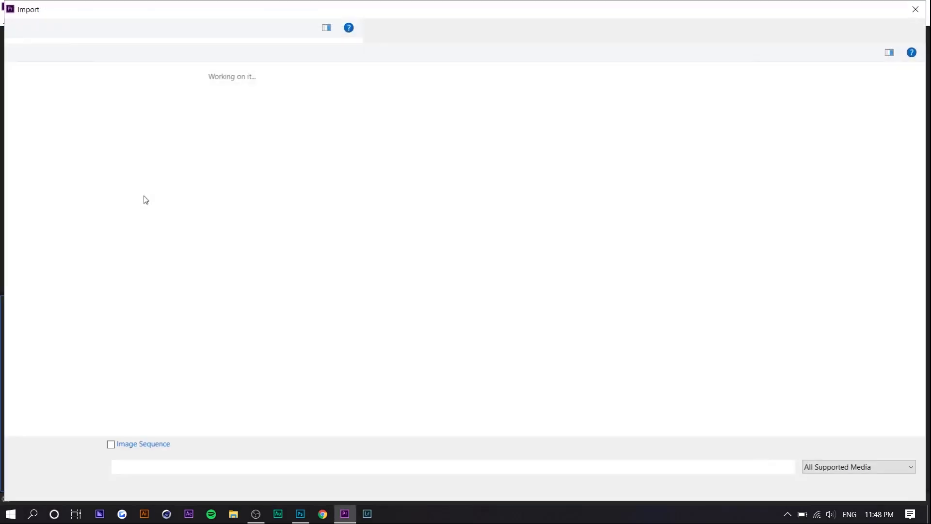
click(332, 138)
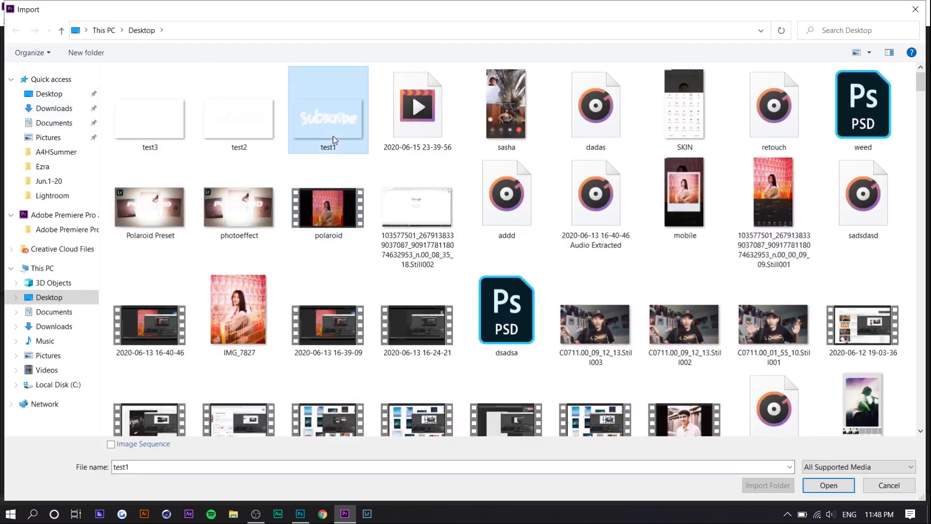
shift+click(167, 138)
double_click(167, 138)
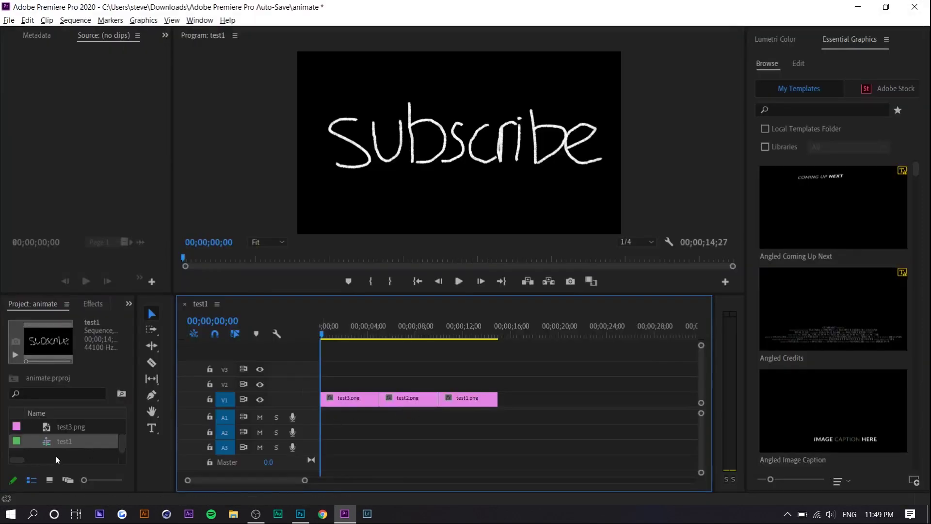
Import the C0711.00_01_55_10.Still001.jpg photo and place it on V2 beneath the three lettering clips
click(62, 452)
key(ctrl+i)
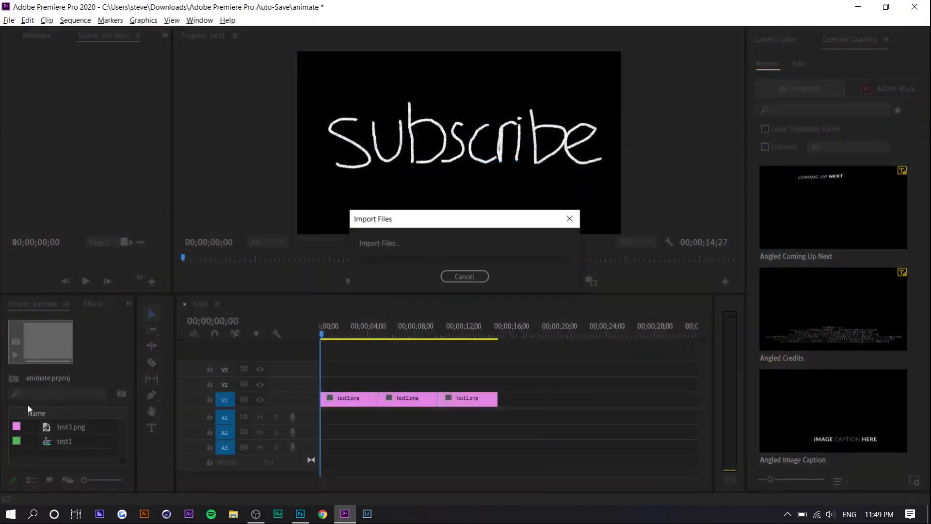
drag(61, 427, 497, 383)
Scrub and play the lettering clips over the photo to examine how one lettering thickness switches to another
click(478, 335)
drag(479, 337, 353, 370)
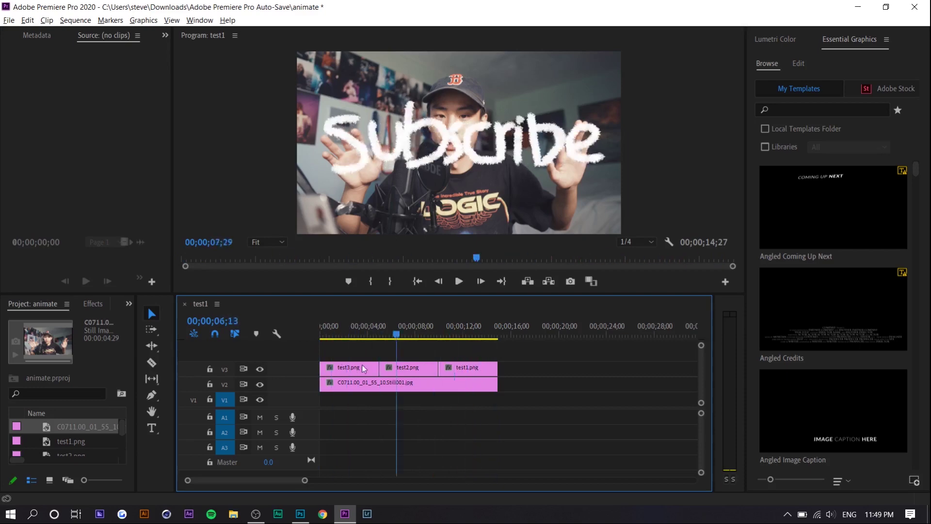
drag(376, 371, 327, 369)
key(space)
scroll(370, 359, up, 8)
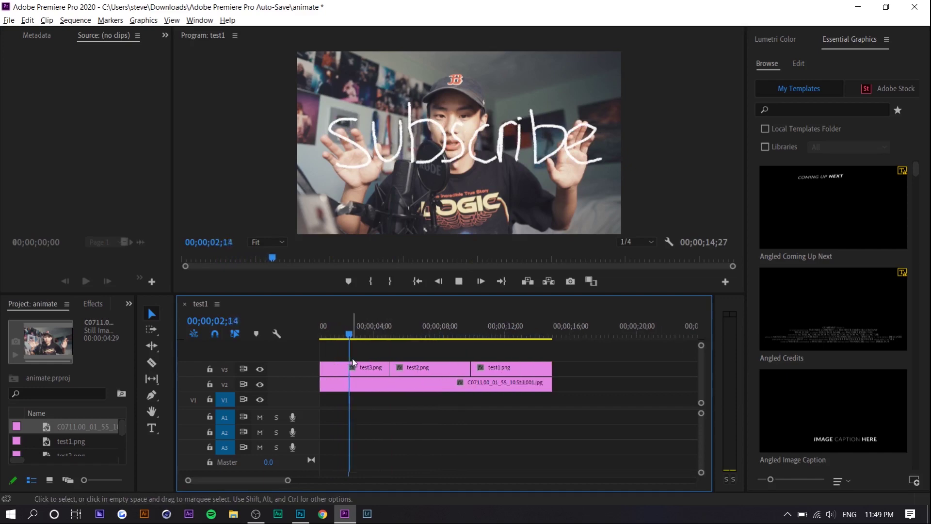
scroll(393, 357, down, 6)
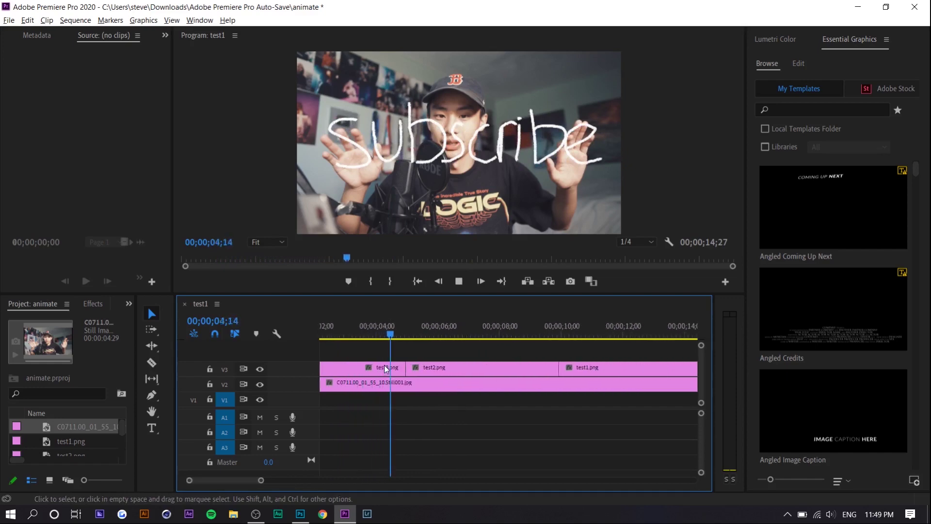
key(space)
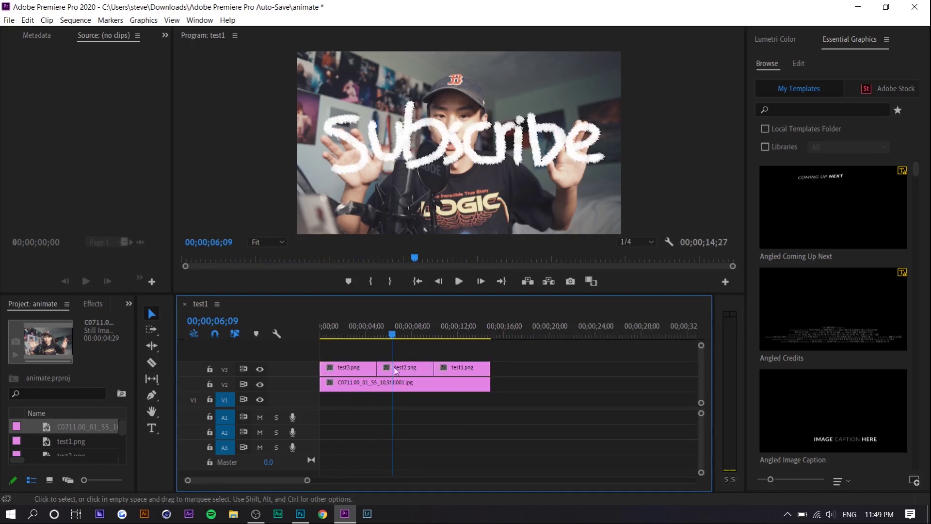
Shorten the test3.png clip on V3 to about 27 frames
drag(376, 365, 333, 370)
scroll(333, 371, up, 8)
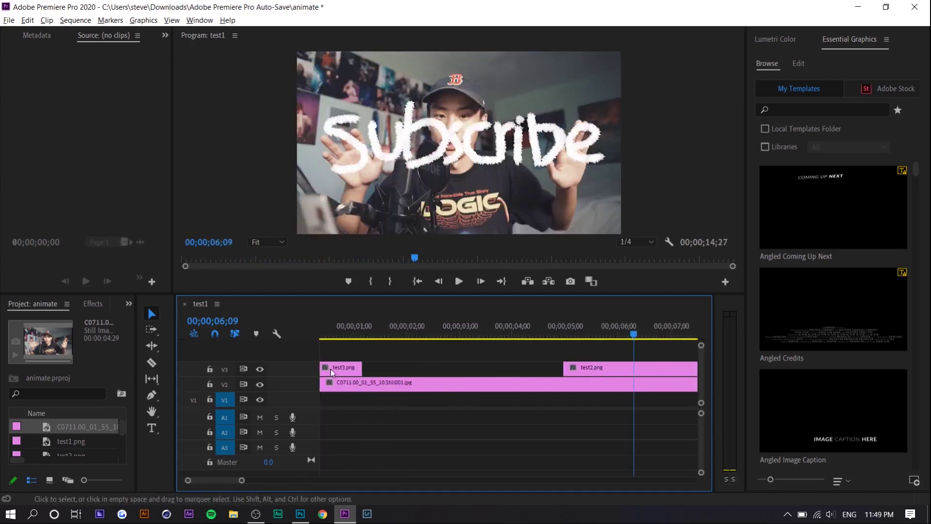
scroll(332, 372, up, 4)
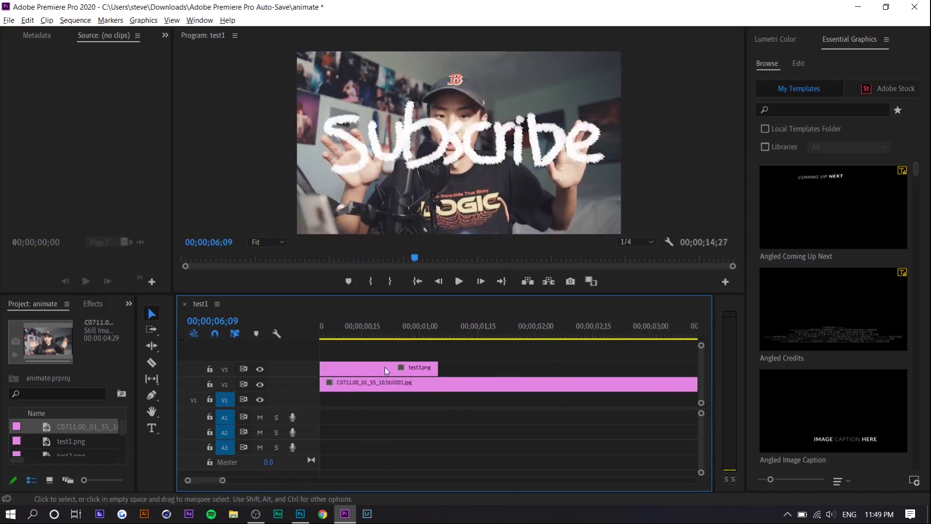
scroll(387, 368, up, 5)
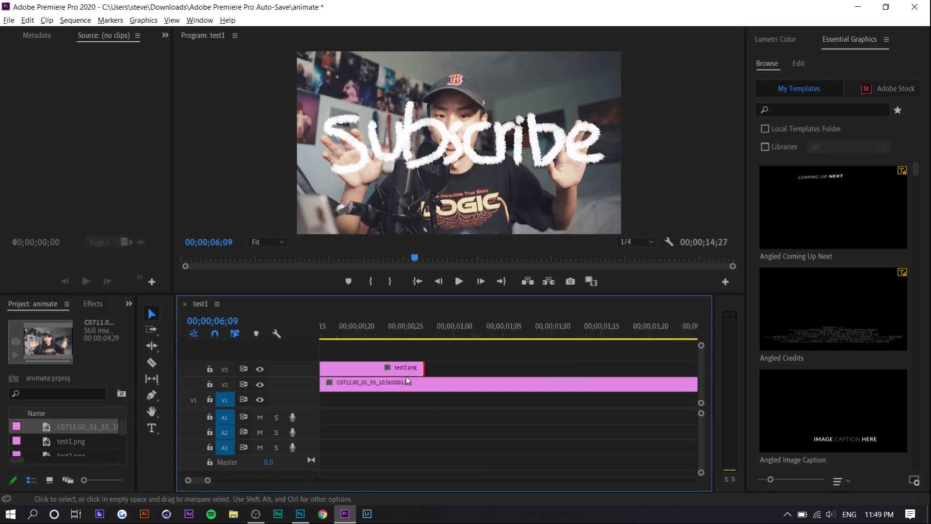
scroll(406, 377, down, 12)
Shorten test2.png and test1.png to about the length of test3.png and line them up directly after it on V3
drag(495, 369, 340, 356)
drag(550, 369, 321, 344)
mouse_move(416, 344)
mouse_down()
mouse_move(328, 346)
mouse_move(358, 358)
mouse_move(378, 356)
mouse_move(351, 357)
mouse_move(425, 354)
mouse_up()
click(333, 357)
click(330, 332)
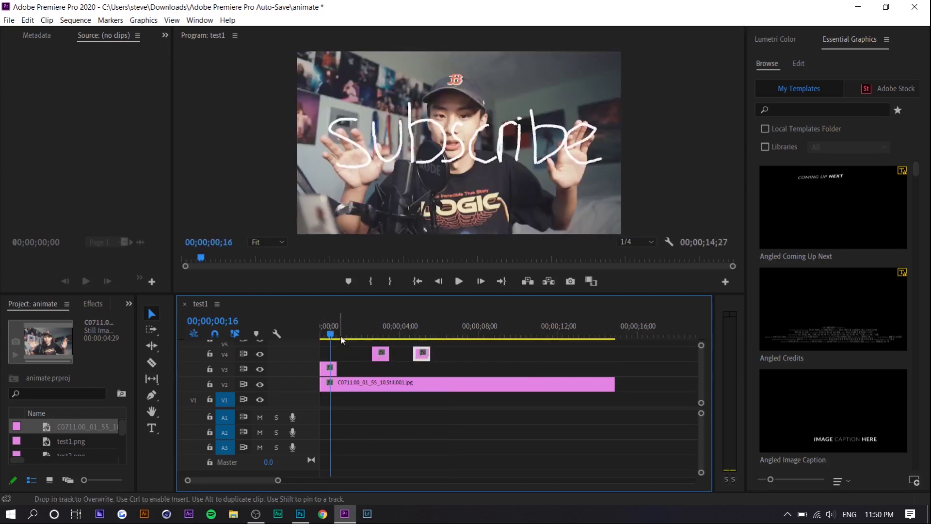
drag(330, 334, 373, 335)
drag(422, 357, 349, 367)
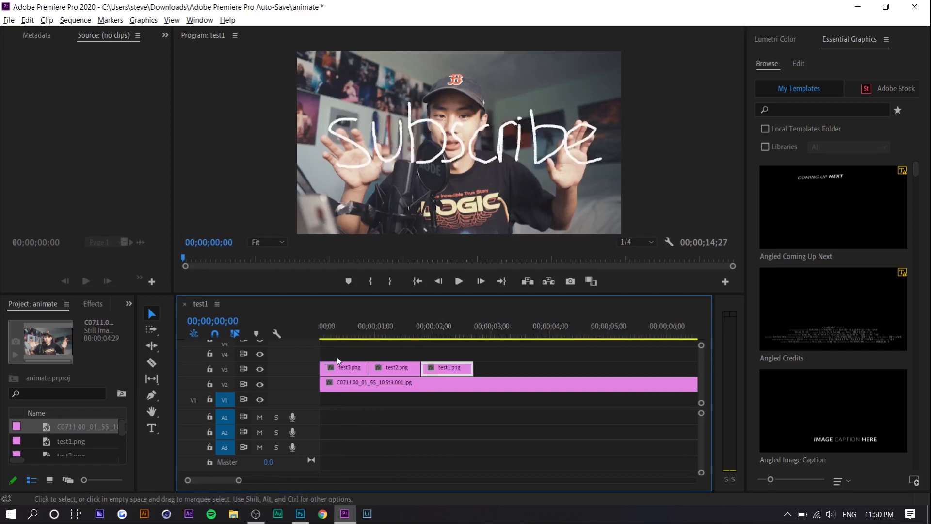
Nest the three short lettering clips on V3 into one sequence, keeping the default name
scroll(348, 362, up, 4)
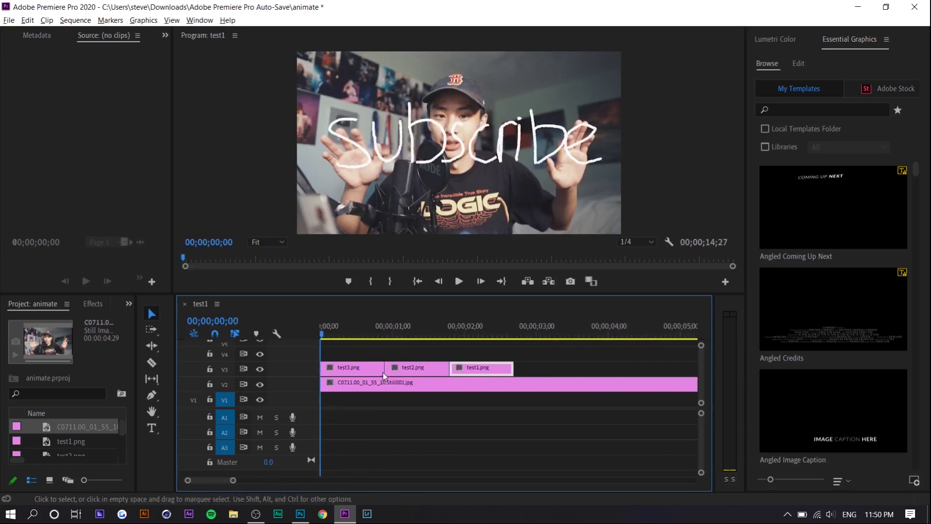
scroll(388, 368, down, 6)
right_click(363, 361)
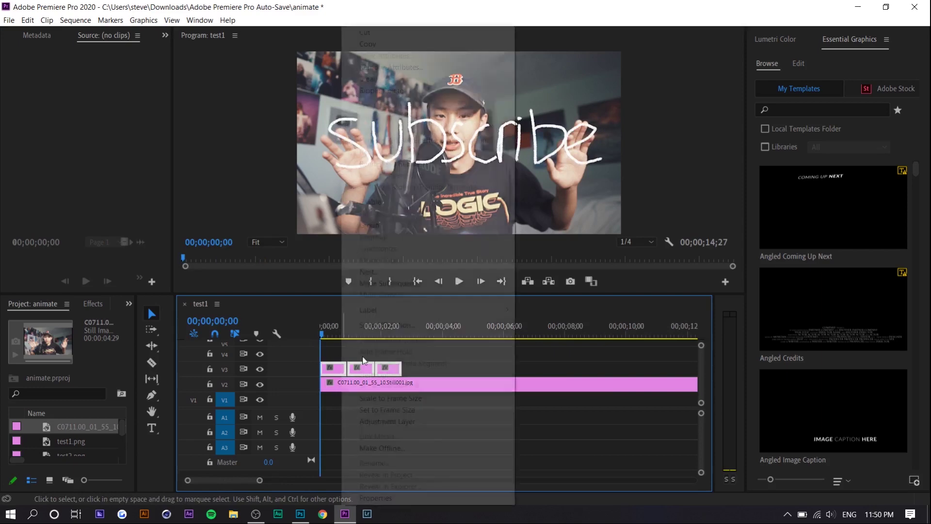
click(392, 273)
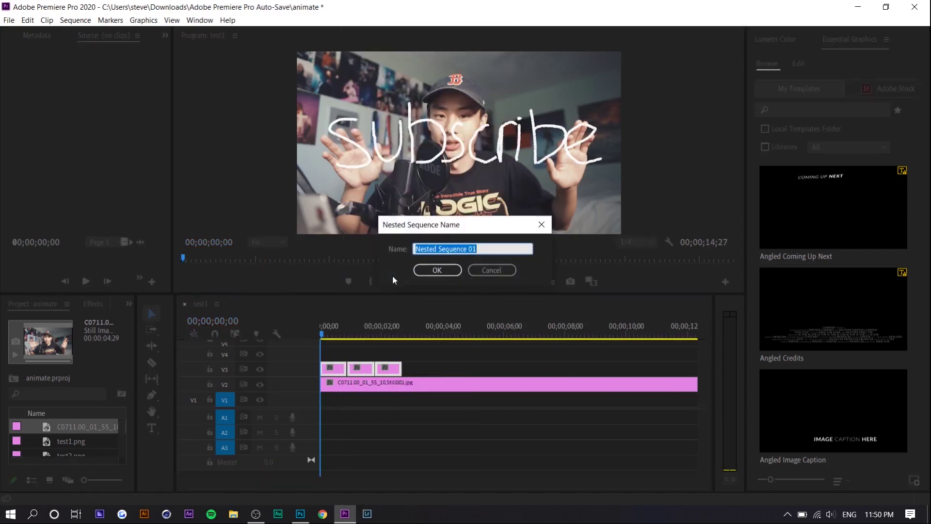
click(437, 270)
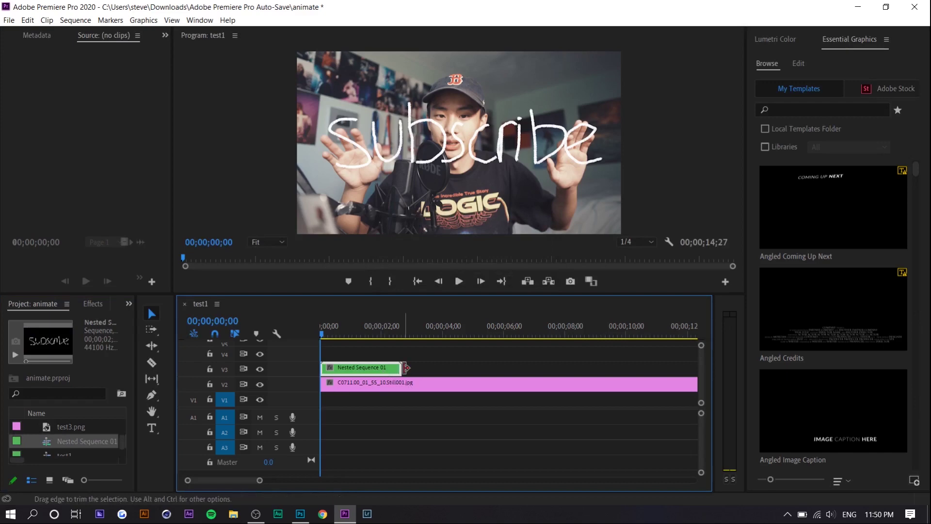
Rate-stretch the nested lettering clip to a duration of about 00;00;01;21 and check its speed and duration settings
key(r)
drag(400, 369, 368, 371)
key(v)
right_click(358, 369)
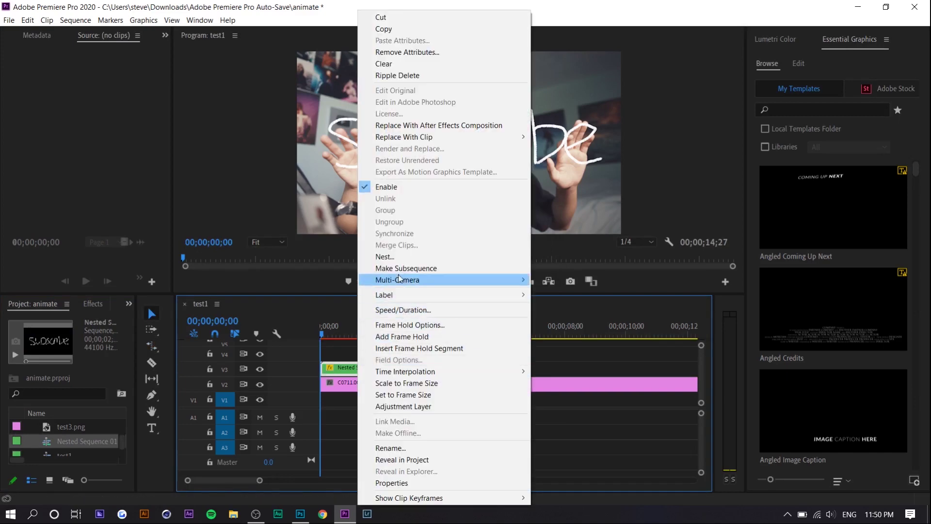
click(403, 310)
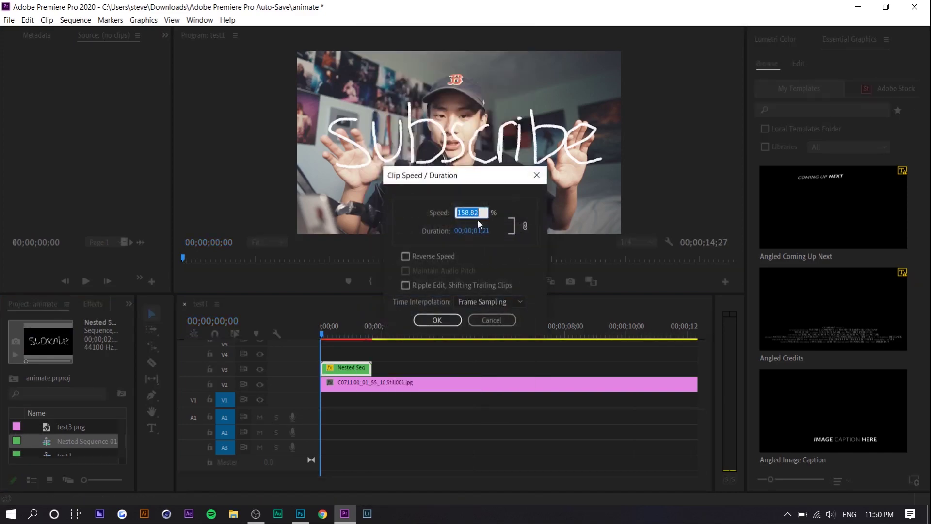
click(493, 320)
Rate-stretch the nested lettering clip further to about one second and play the faster animation from the start
key(r)
key(space)
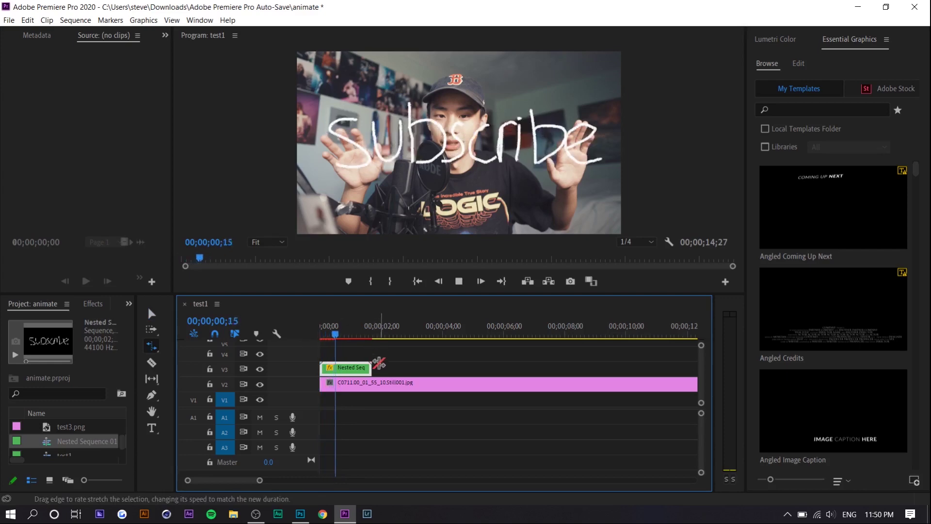
key(space)
drag(369, 368, 348, 368)
key(v)
drag(334, 335, 317, 334)
key(space)
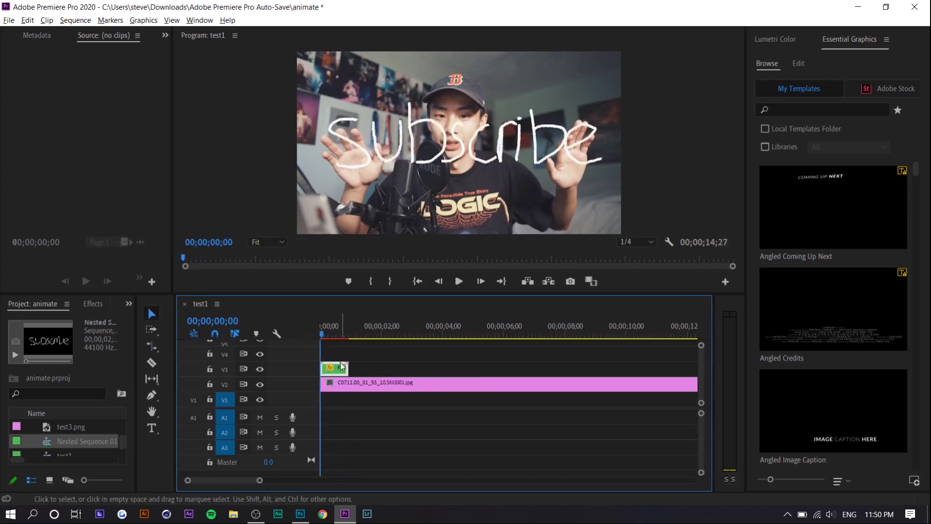
key(space)
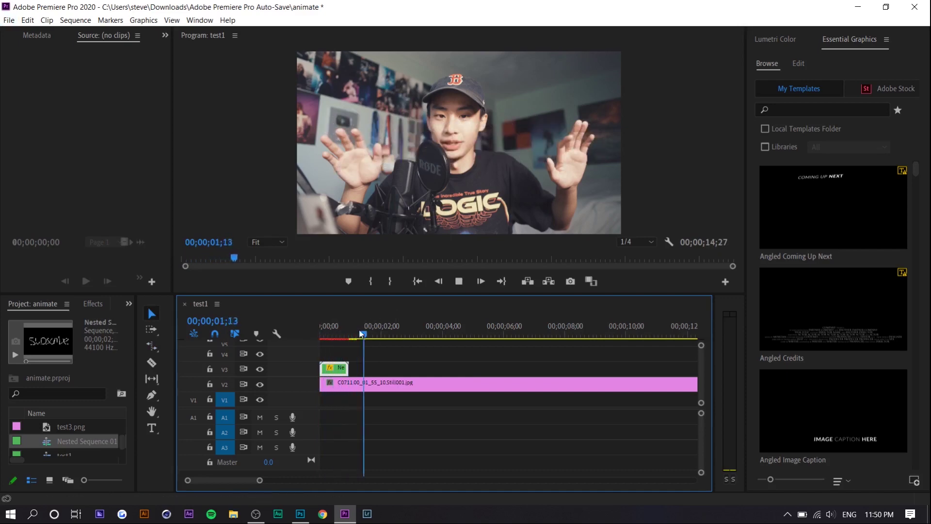
key(space)
drag(360, 333, 328, 343)
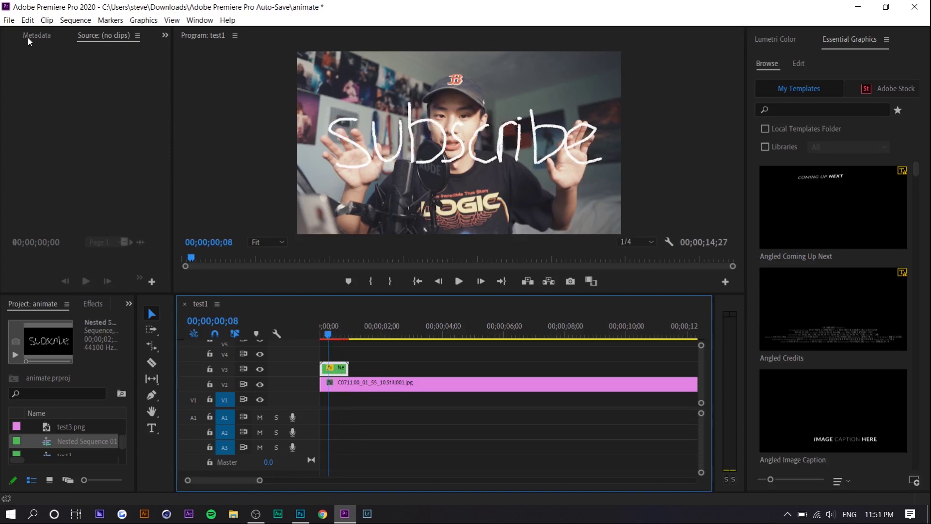
drag(328, 334, 299, 335)
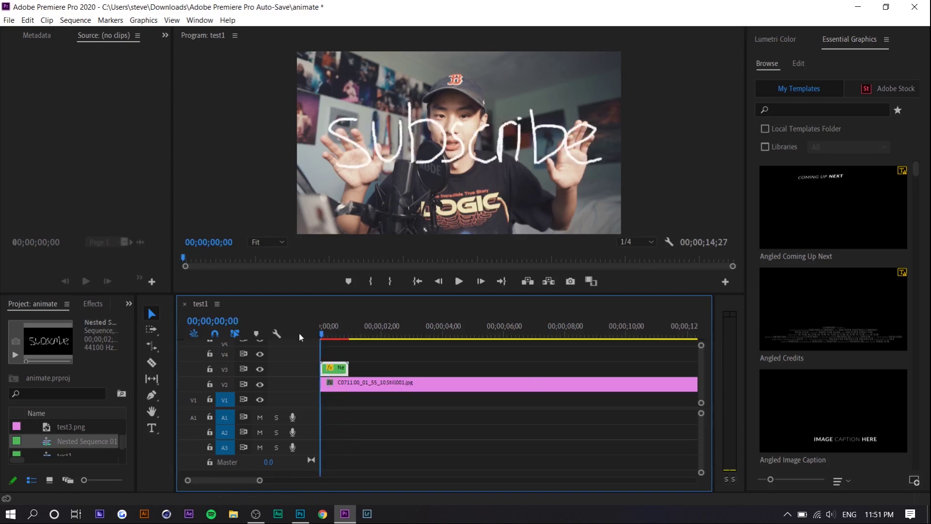
Duplicate the nested lettering clip on V3 into eight back-to-back copies without gaps so the animation loops
click(333, 332)
drag(340, 367, 407, 372)
shift+click(339, 371)
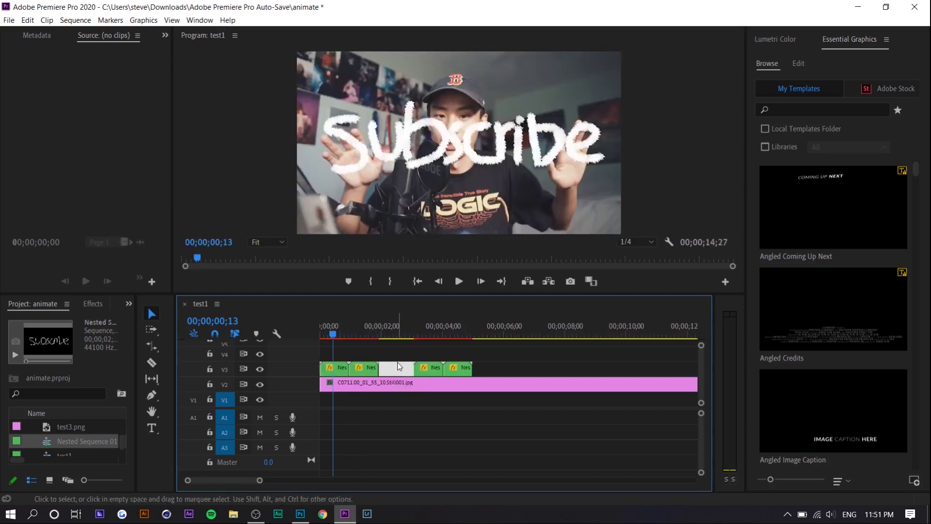
key(Delete)
drag(488, 354, 349, 367)
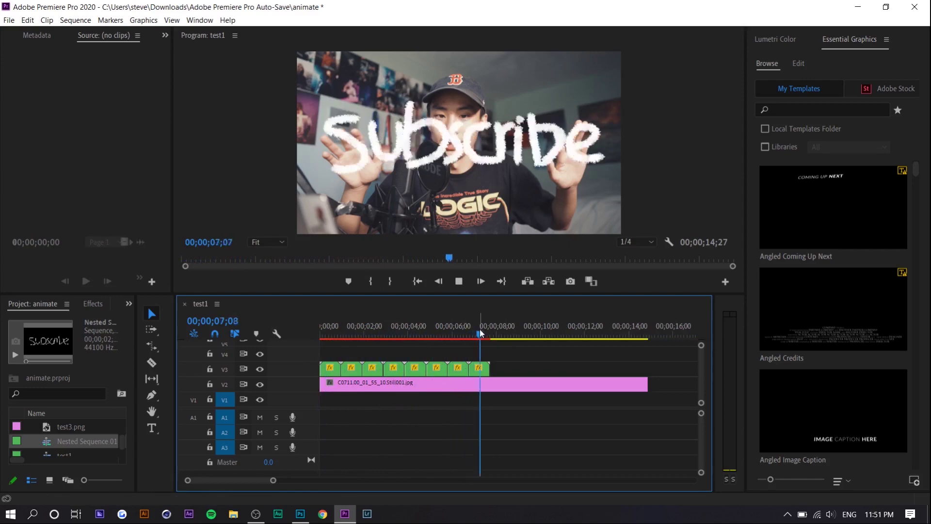
Return the playhead to the start and delete all the nested lettering copies from V3
drag(480, 330, 317, 332)
drag(515, 351, 326, 368)
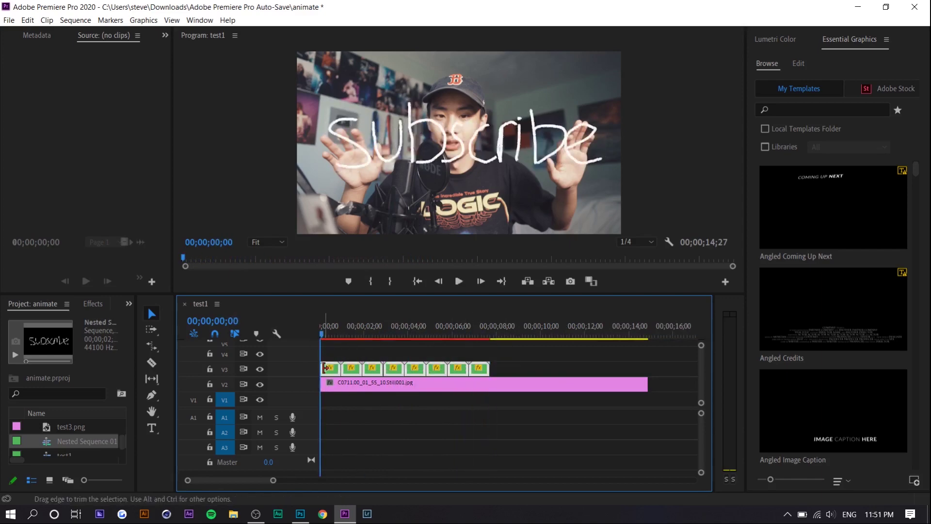
key(Delete)
Switch to Photoshop and replace the lettering layers Layer 2 and Layer 3 with a new empty layer
key(alt+Tab)
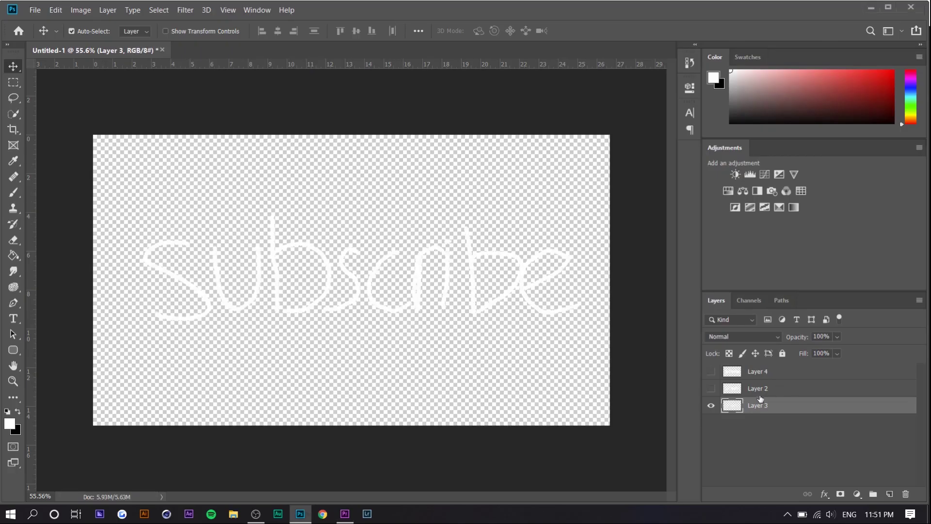
key(Delete)
key(Delete)
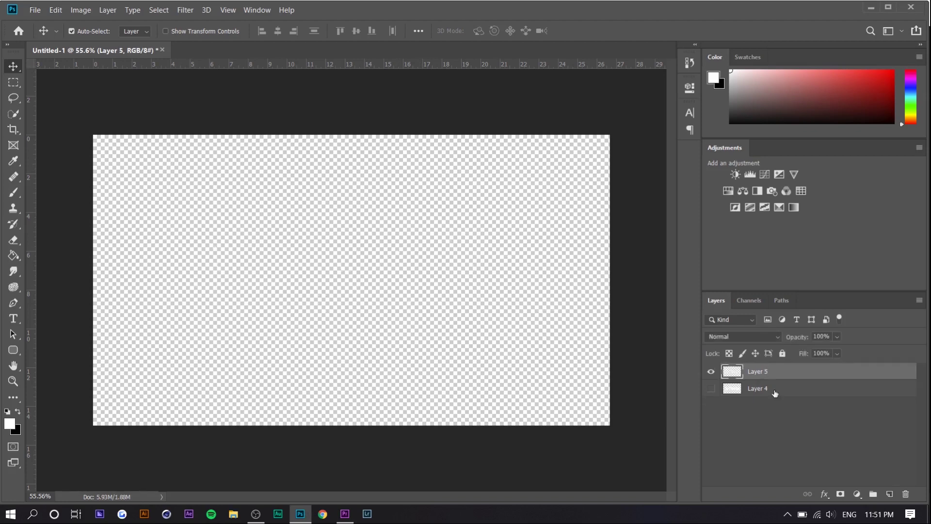
Make Layer 4 visible and invert it from white to black as a background
click(775, 393)
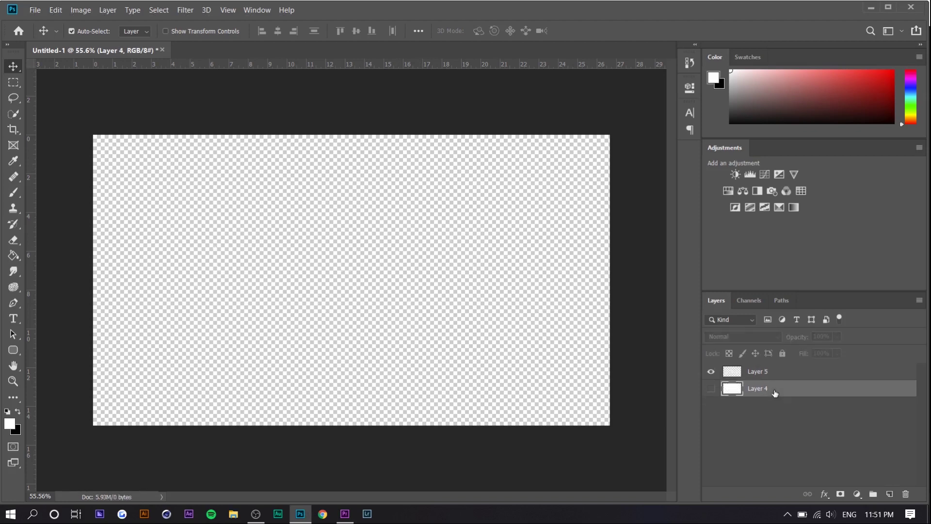
click(710, 388)
key(ctrl+i)
Paint a large white five-pointed star on Layer 5 with the 99 px brush and export it with the black background as Untitled-1 PNG
click(776, 373)
key(b)
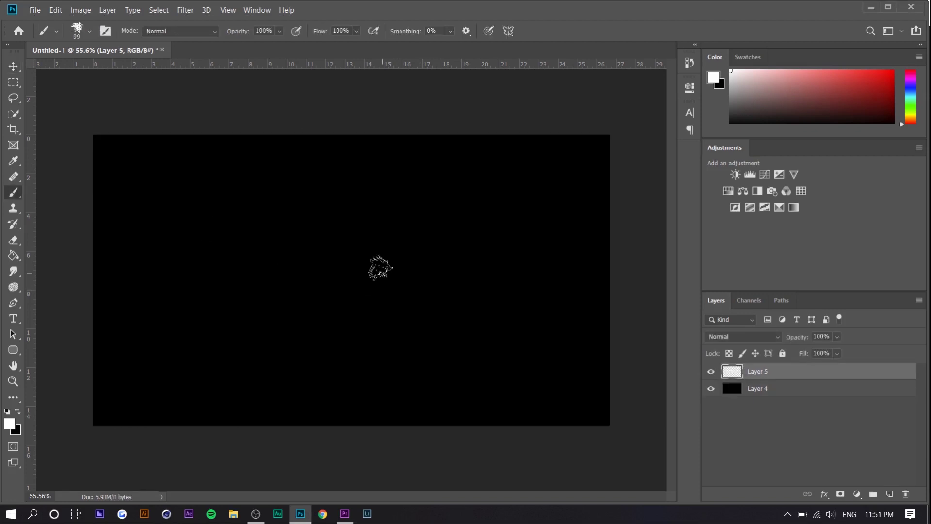
mouse_move(329, 224)
mouse_down()
mouse_move(279, 335)
mouse_move(380, 331)
mouse_move(374, 272)
mouse_move(232, 358)
mouse_up()
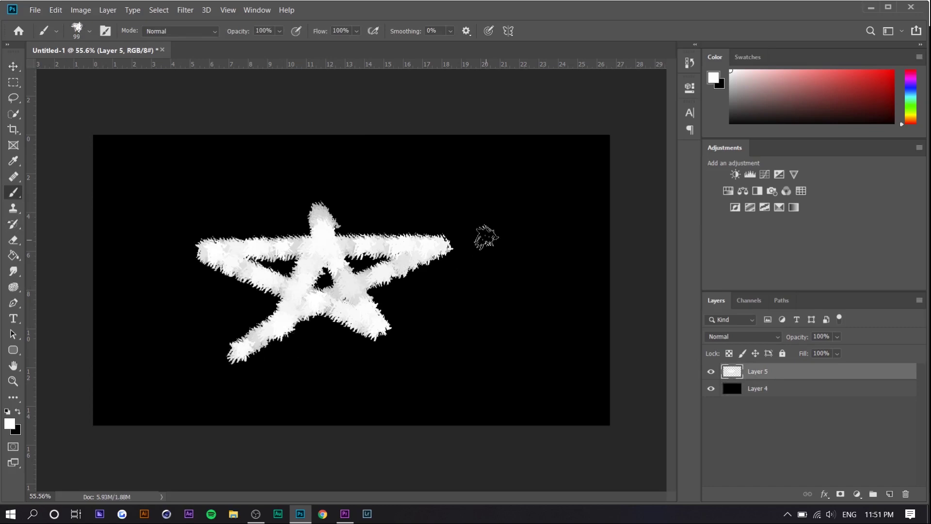
click(35, 10)
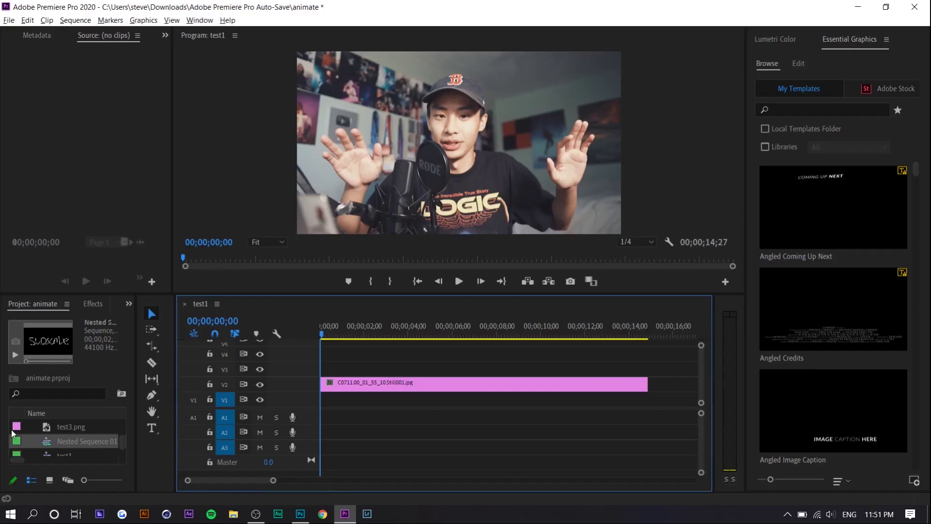
Switch to Premiere Pro, import Untitled-1.png and place it at the start of V3, removing the mistakenly placed nested sequence
double_click(11, 431)
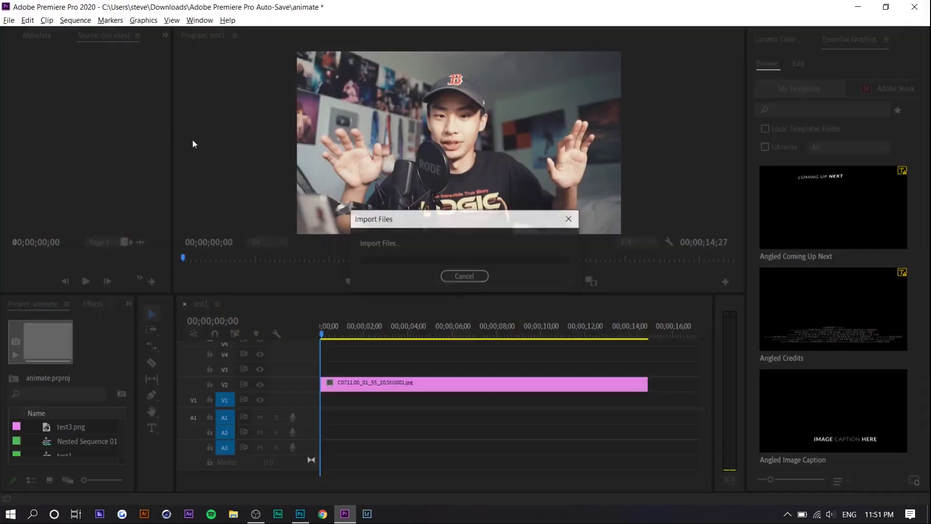
drag(68, 432, 324, 367)
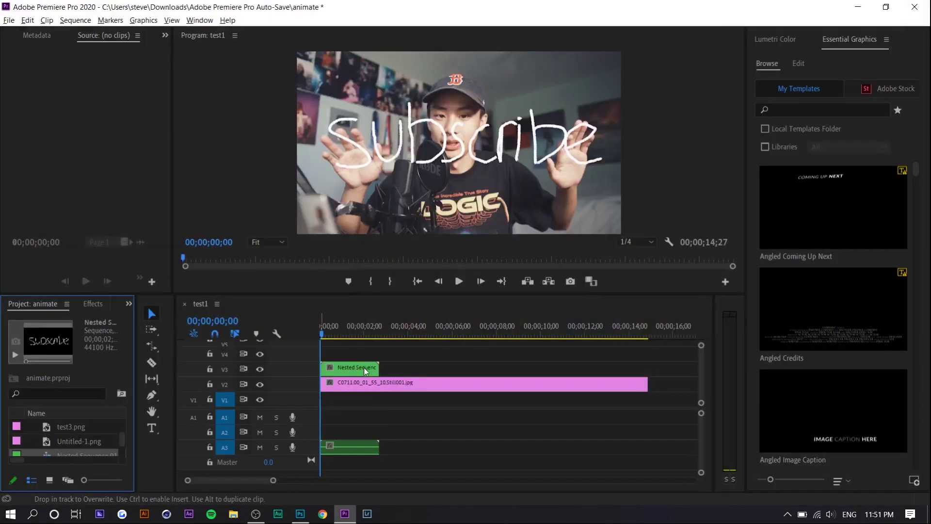
click(365, 371)
key(Delete)
click(57, 429)
drag(67, 441, 322, 367)
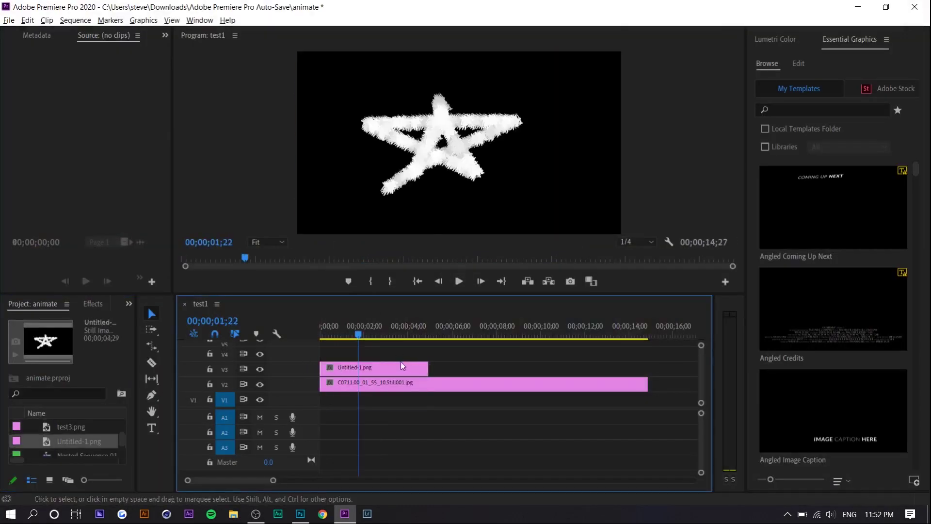
Set the blend mode of the Untitled-1.png clip on V3 to Screen
click(401, 366)
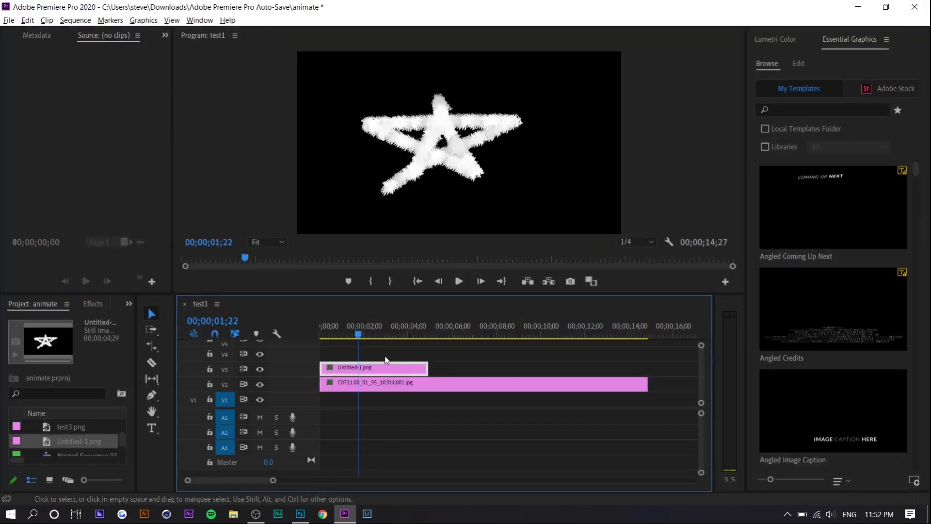
click(395, 345)
click(362, 334)
click(358, 369)
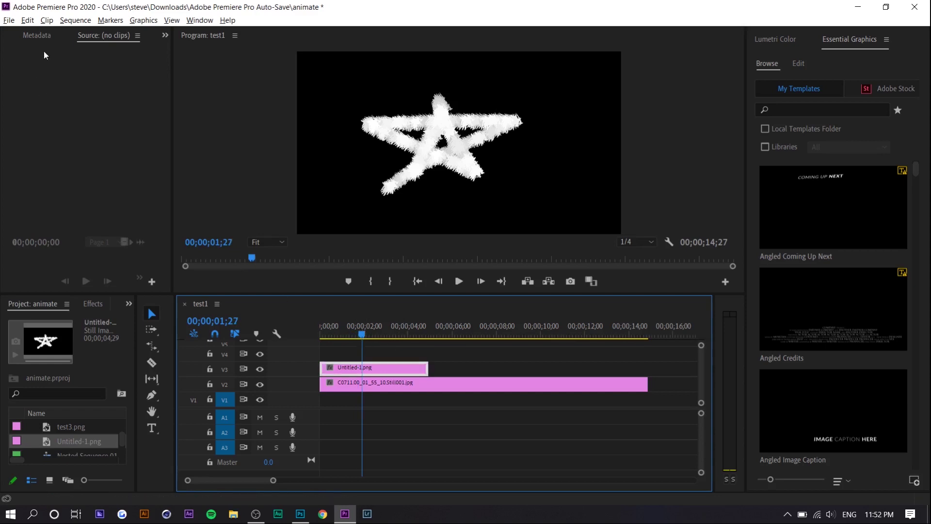
scroll(51, 42, up, 3)
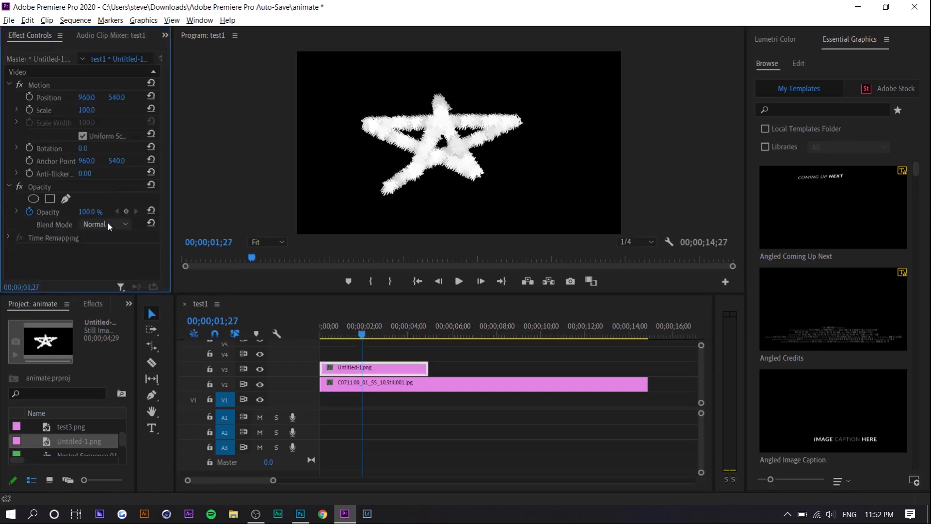
click(106, 223)
click(121, 345)
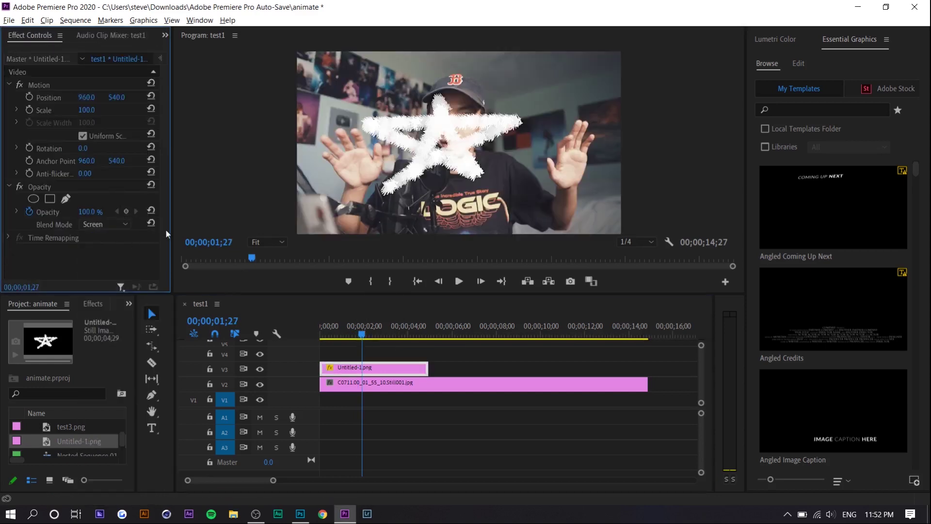
Try the Multiply blend mode on the star clip and undo it
click(118, 225)
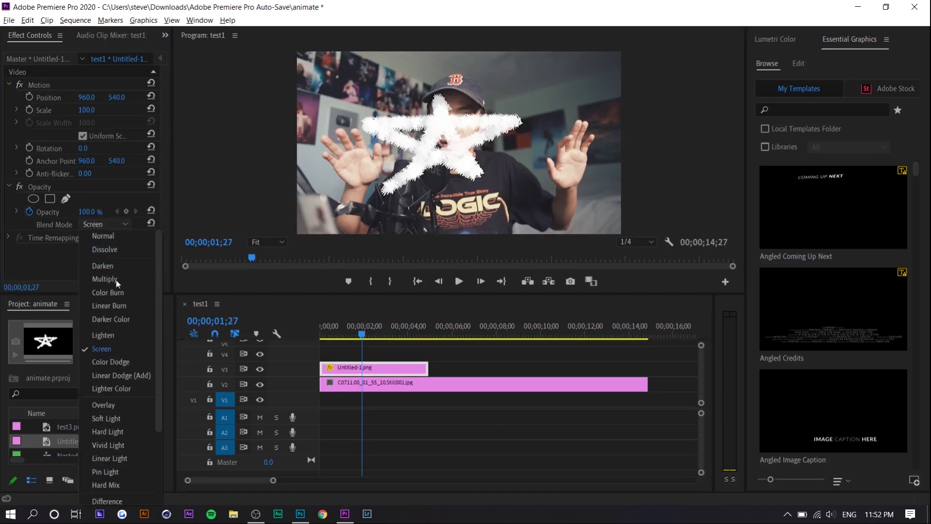
click(115, 280)
key(ctrl+z)
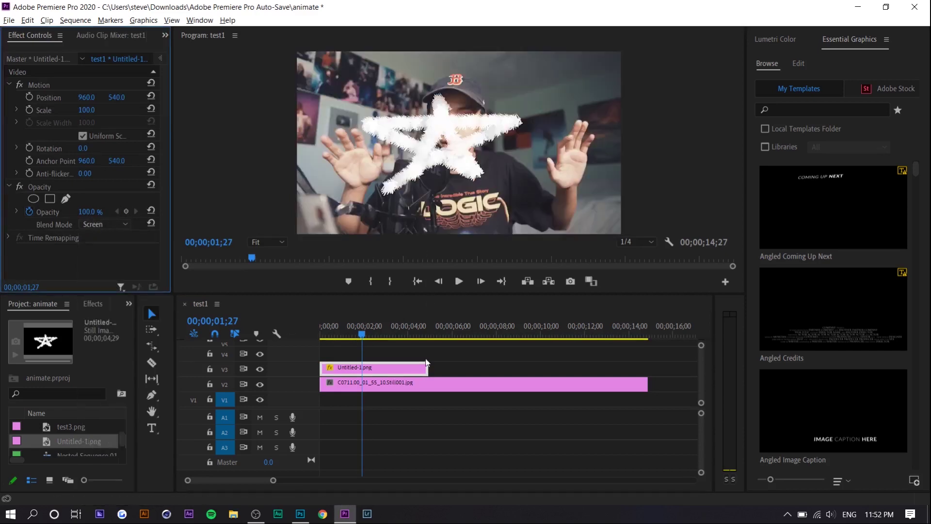
Delete the star clip from V3, then switch to Photoshop and delete the star layer, Layer 5
mouse_move(367, 333)
mouse_down()
mouse_move(332, 337)
mouse_move(354, 339)
mouse_up()
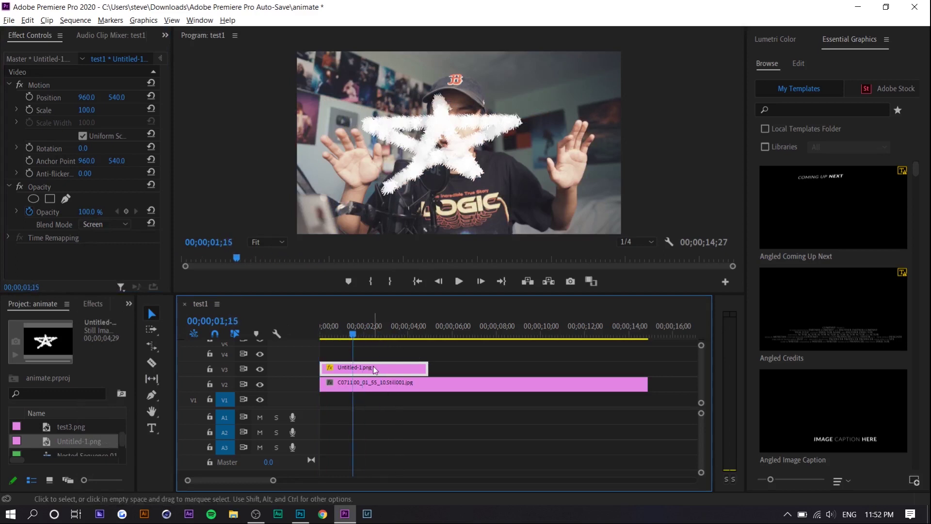
key(Delete)
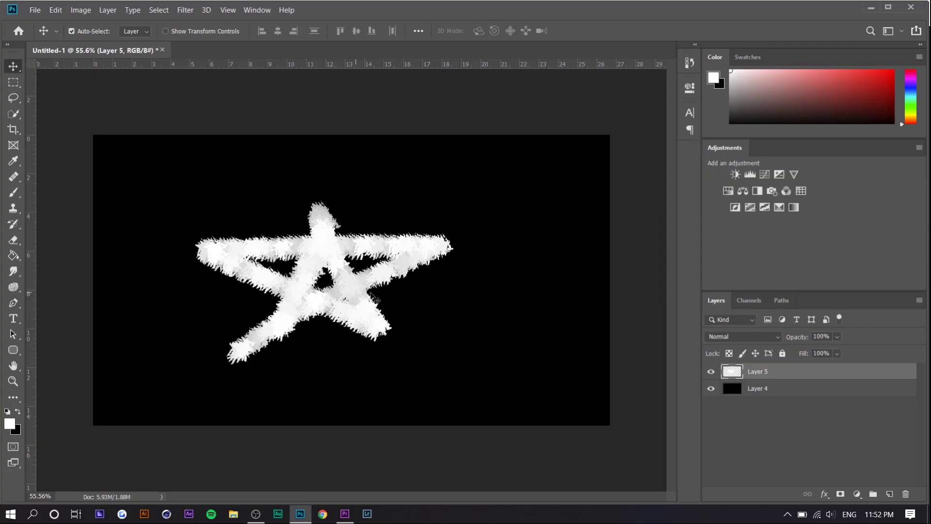
key(Delete)
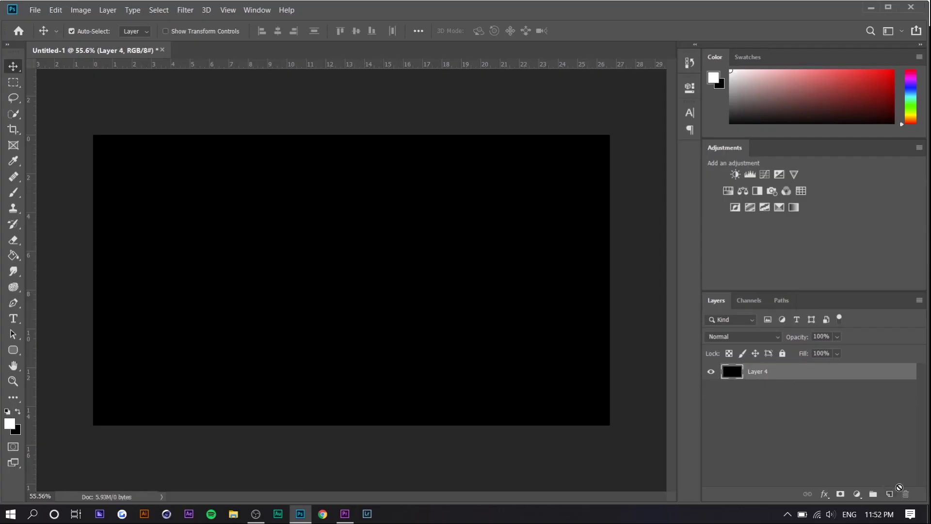
Add a new layer, reduce the brush to 35 px and paint six white stars of varying size across the canvas
click(13, 192)
click(889, 493)
alt+right_click(249, 263)
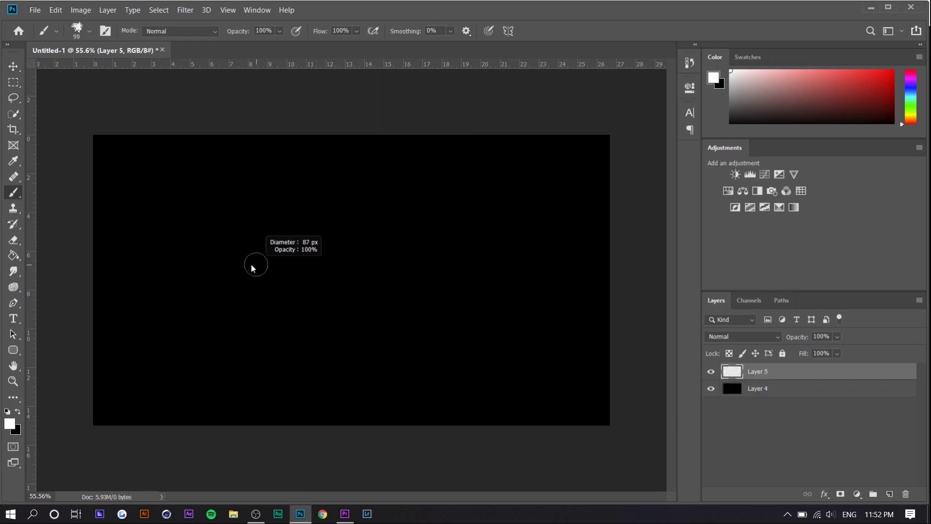
alt+right_click(191, 256)
mouse_move(145, 245)
mouse_down()
mouse_move(184, 162)
mouse_move(149, 210)
mouse_move(208, 193)
mouse_move(102, 276)
mouse_up()
drag(145, 377, 109, 416)
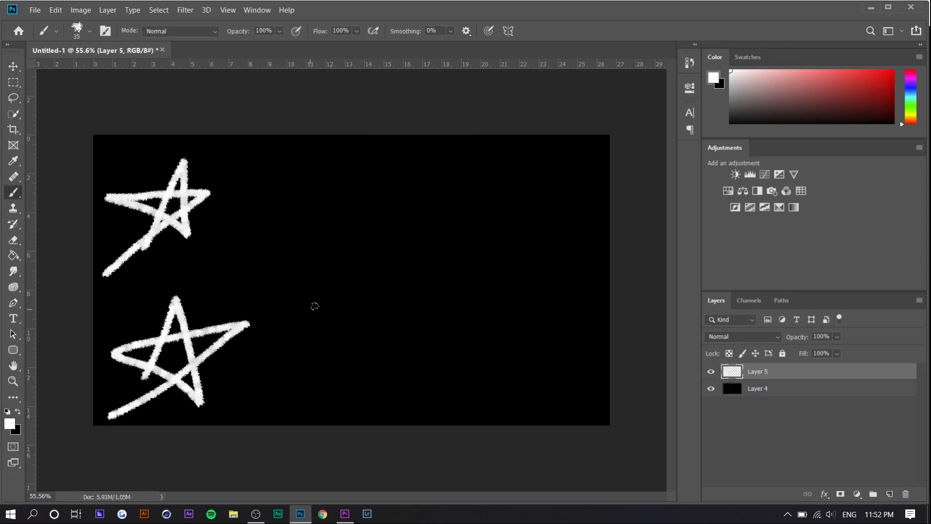
mouse_move(500, 372)
mouse_down()
mouse_move(542, 326)
mouse_move(500, 363)
mouse_up()
drag(381, 368, 381, 367)
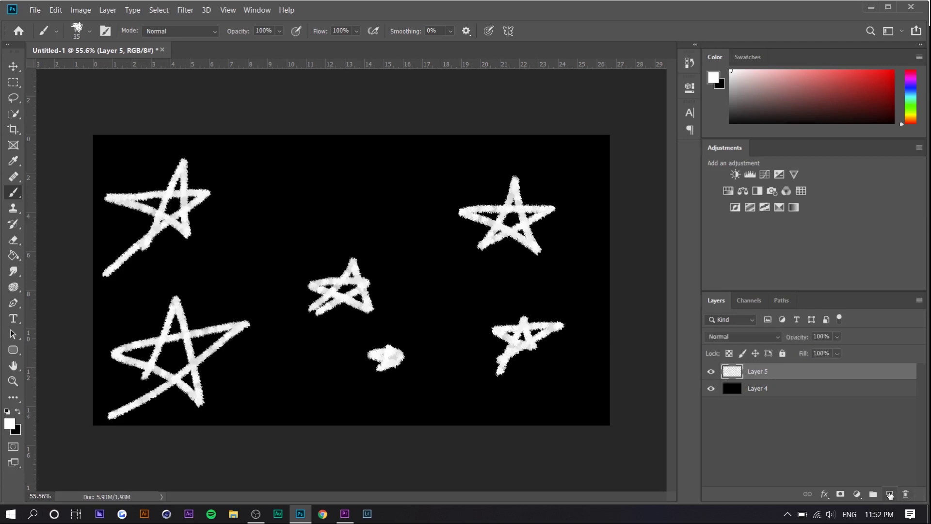
Add another layer, set the brush to 18 px and redraw thinner versions of all six stars over the thick ones
click(889, 493)
click(76, 31)
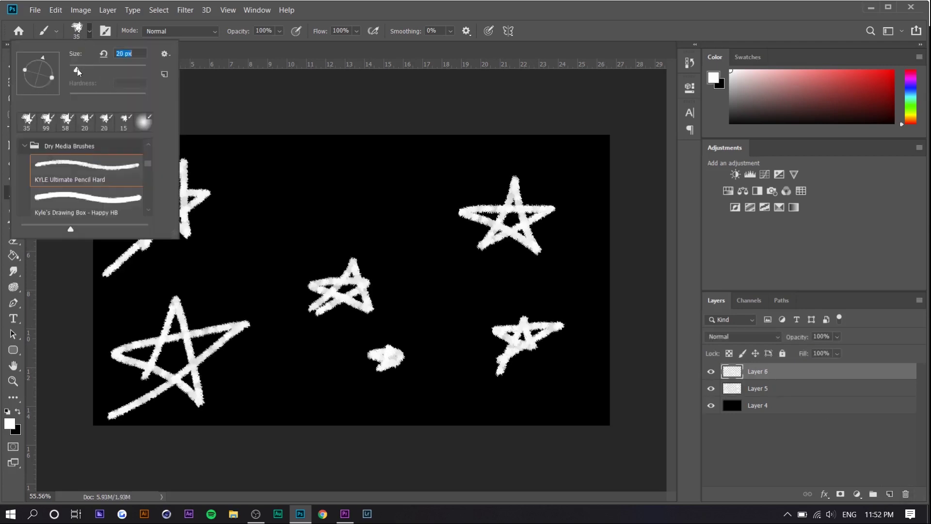
drag(77, 69, 77, 69)
drag(137, 253, 193, 235)
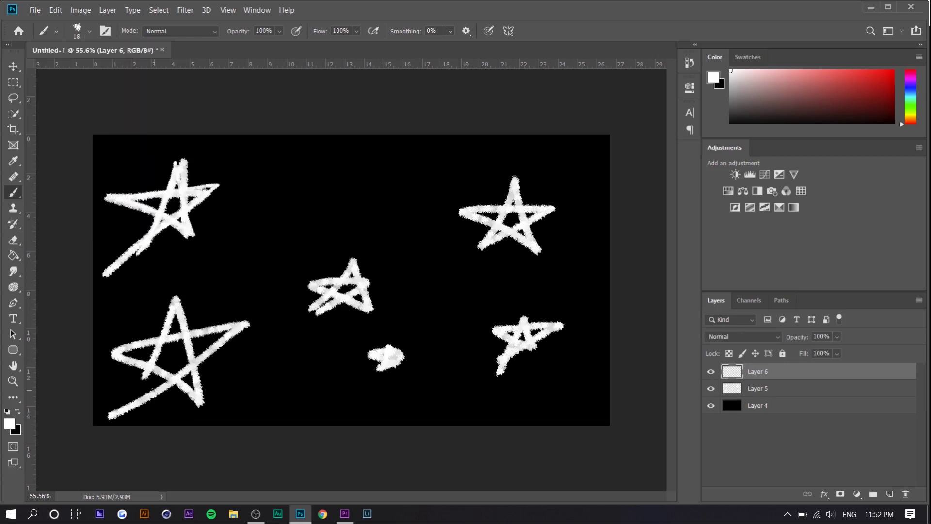
drag(302, 275, 373, 316)
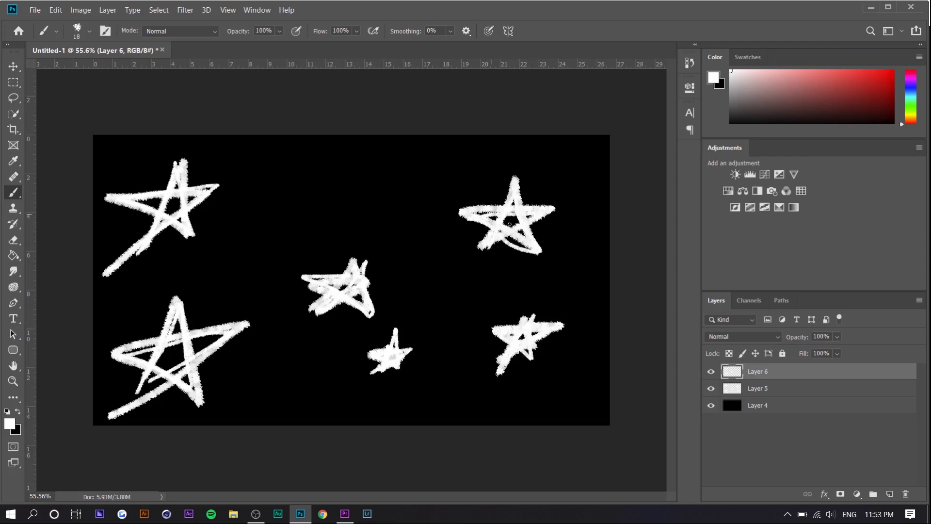
key(ctrl+z)
drag(490, 246, 536, 251)
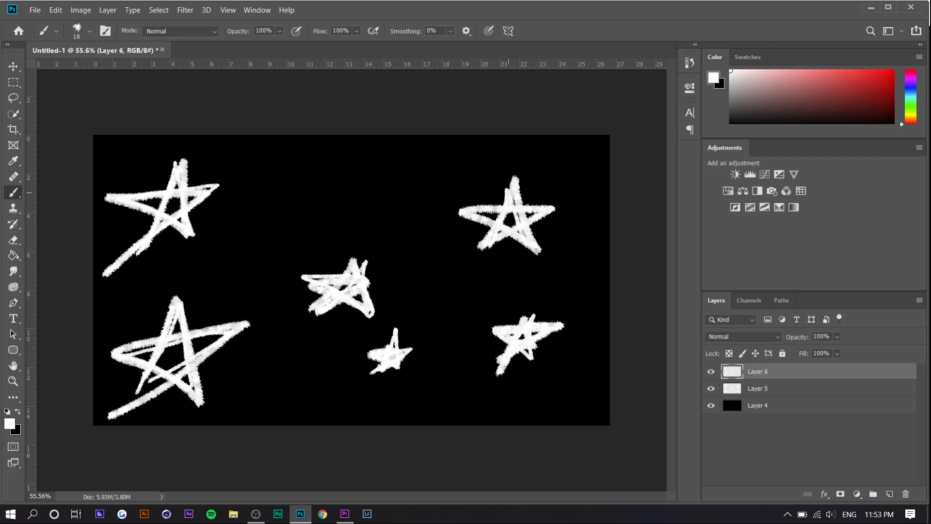
Isolate the thin and the thick star layers in turn and export them as the transparent images pp1 and pp2
key(v)
alt+click(711, 371)
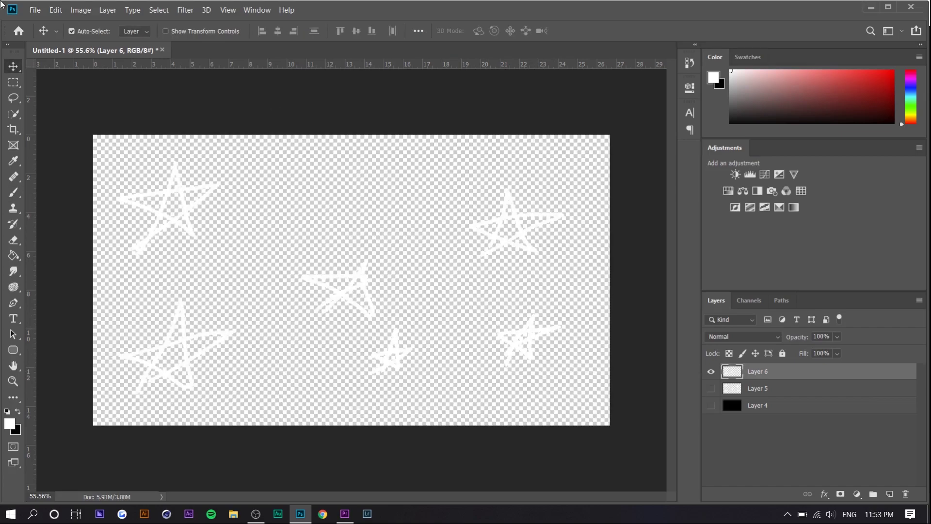
click(33, 11)
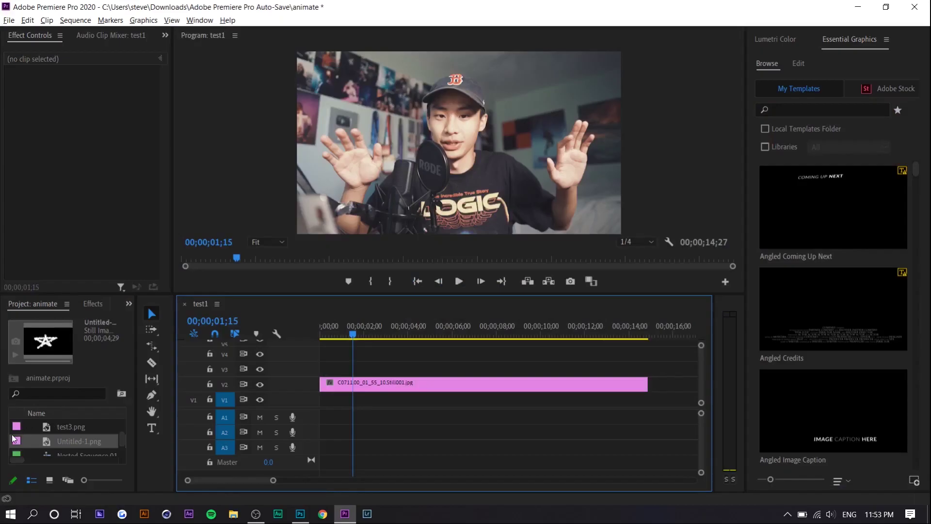
Switch to Premiere Pro and import the pp1 and pp2 images from the Desktop
double_click(12, 434)
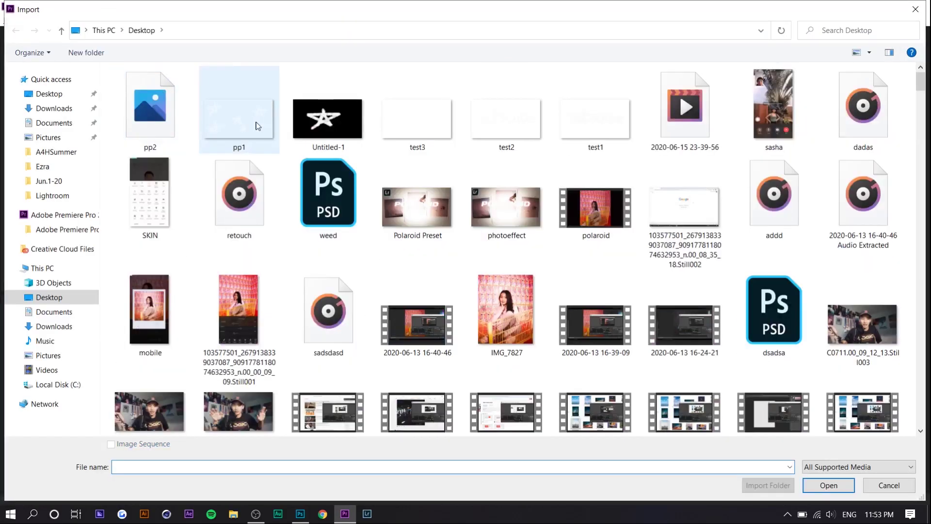
click(258, 126)
ctrl+click(175, 122)
key(Return)
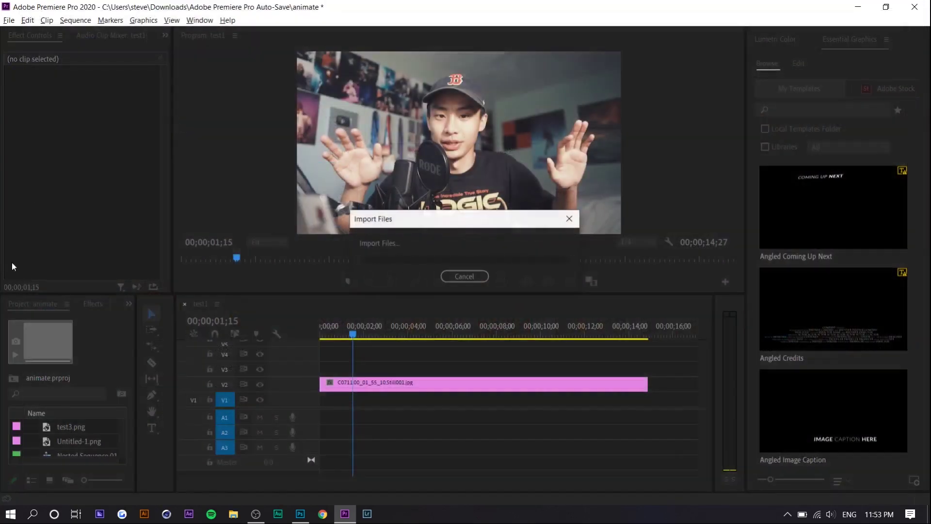
Place the two star images back to back at the start of V3, shorten each to a few frames and play them
drag(71, 432, 323, 370)
drag(464, 369, 354, 356)
drag(427, 357, 333, 348)
key(space)
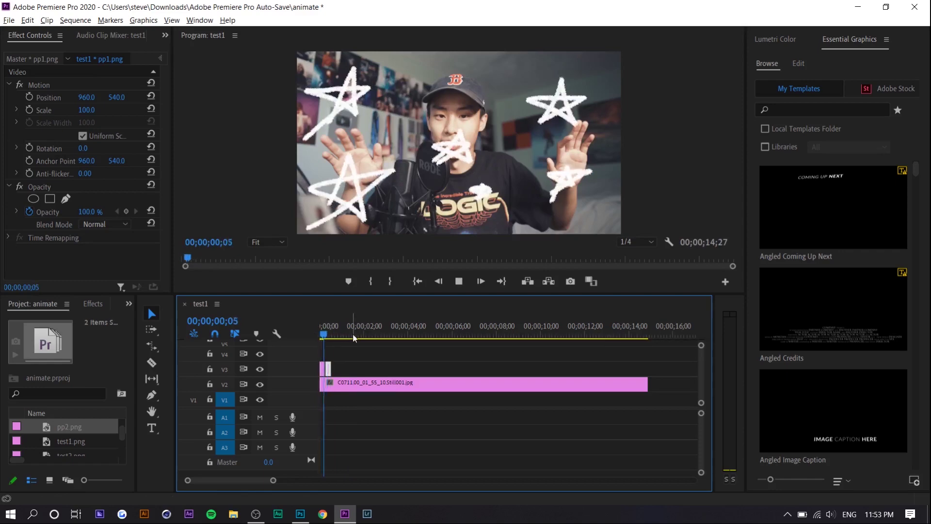
key(space)
Repeat the alternating star clips along V3 without gaps to about 8.5 seconds and play the animation
drag(366, 352, 406, 372)
click(359, 372)
key(Delete)
click(373, 369)
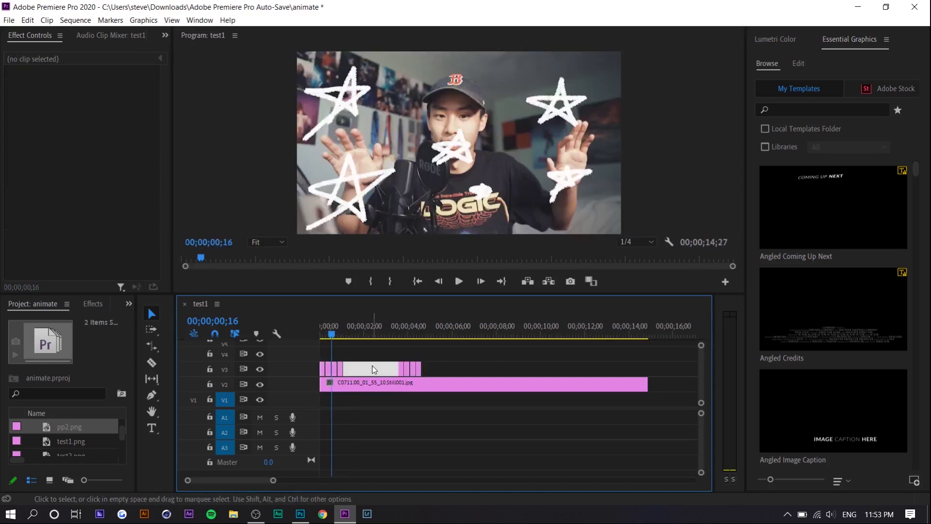
key(space)
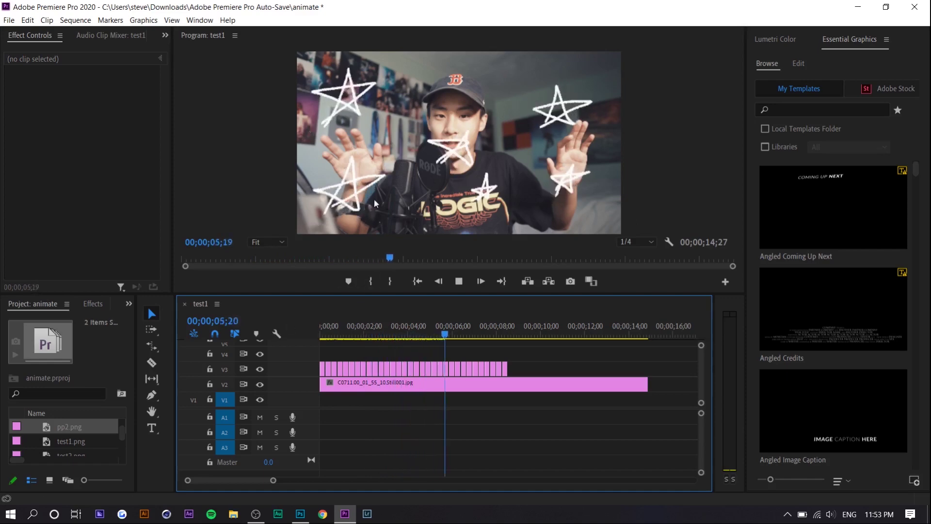
key(space)
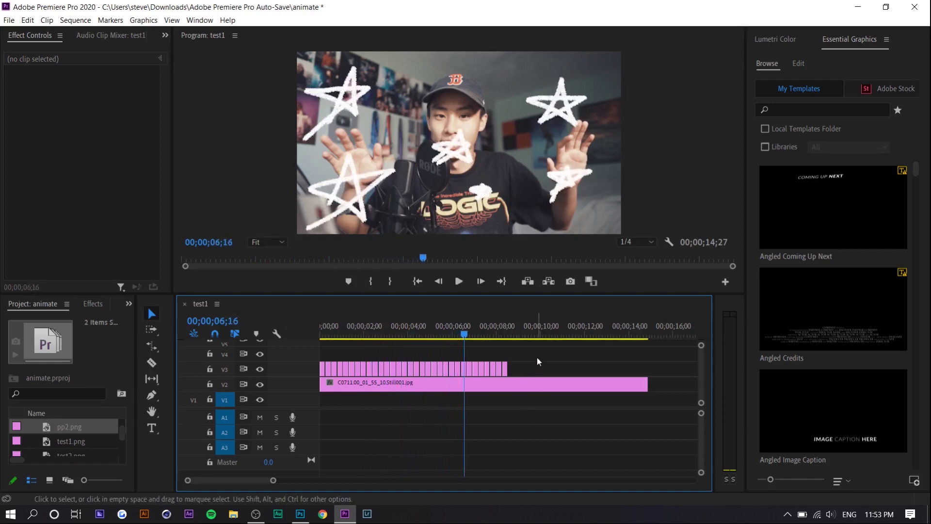
Play the star animation from the start and scrub around the two-second mark to compare the alternating frames
key(Home)
key(space)
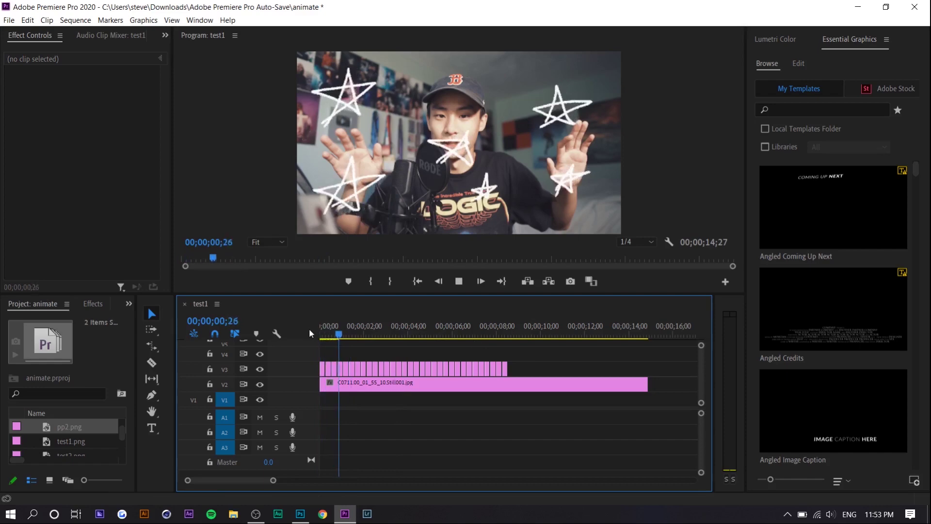
click(363, 329)
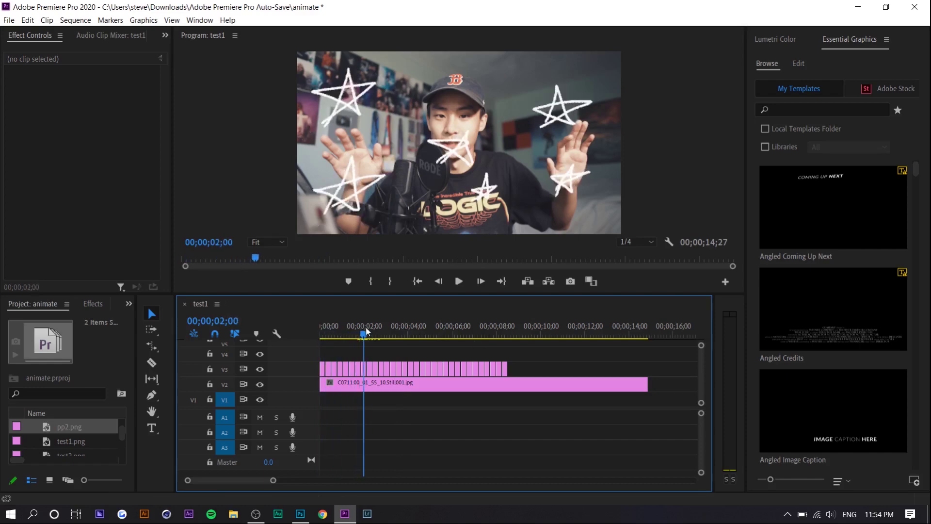
drag(365, 327, 370, 327)
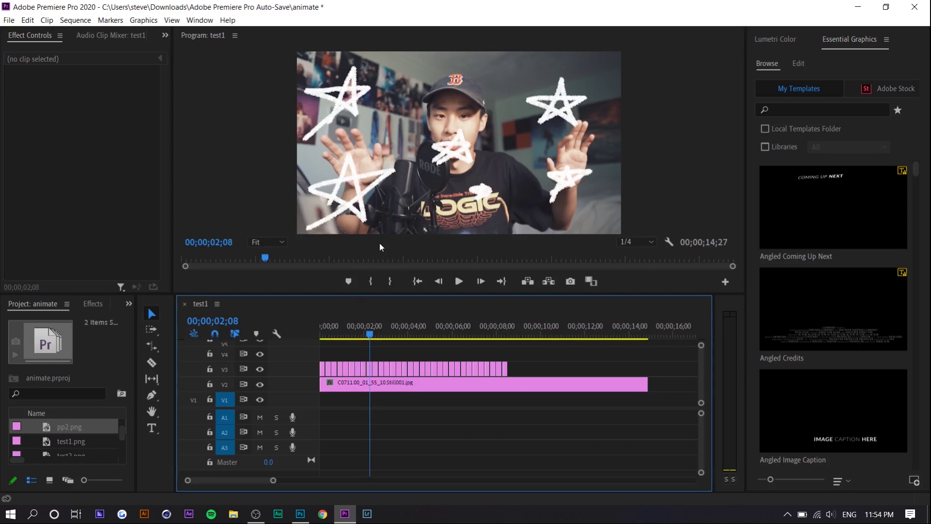
drag(373, 333, 346, 336)
Delete all the star clips from V3 and switch to Photoshop
drag(537, 354, 302, 371)
key(Delete)
key(alt+Tab)
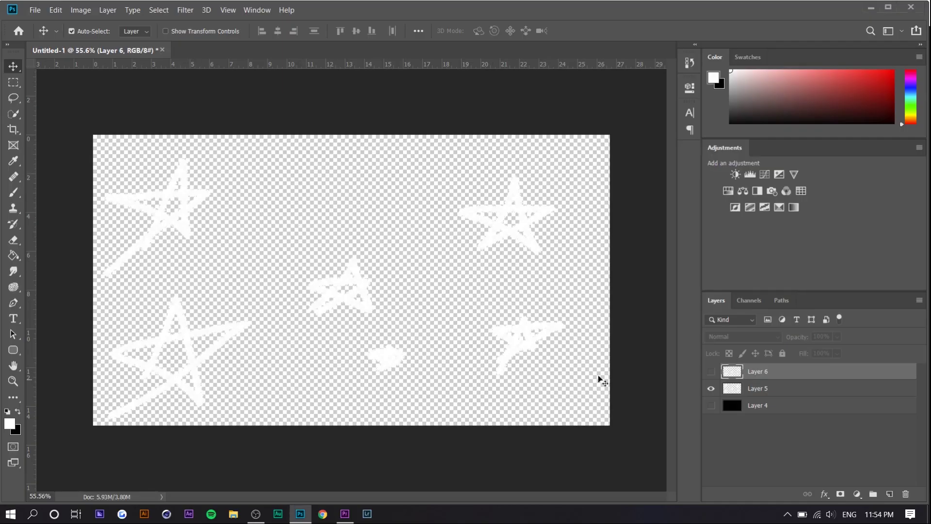
key(alt+Tab)
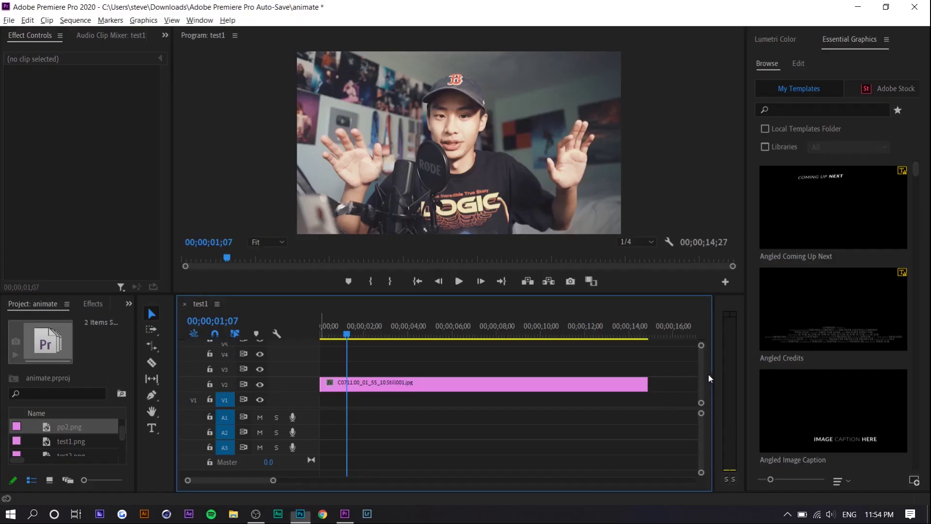
key(alt+Tab)
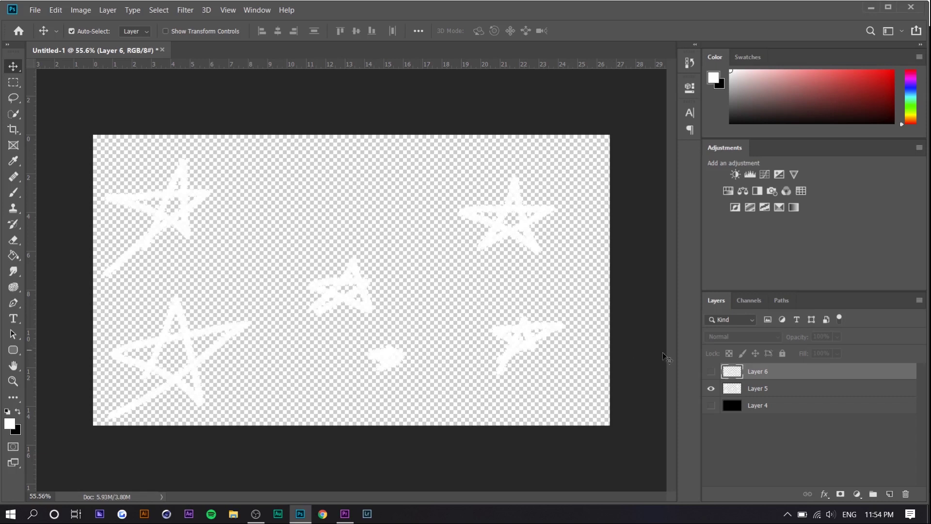
right_click(766, 393)
click(661, 13)
click(607, 161)
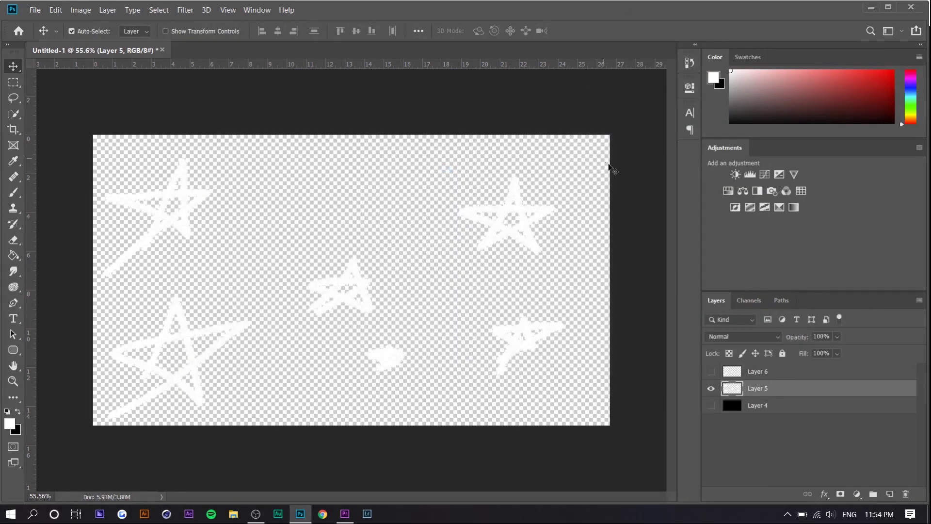
Duplicate the white star drawing on Layer 5 twice and delete Layer 6
key(ctrl+j)
key(ctrl+j)
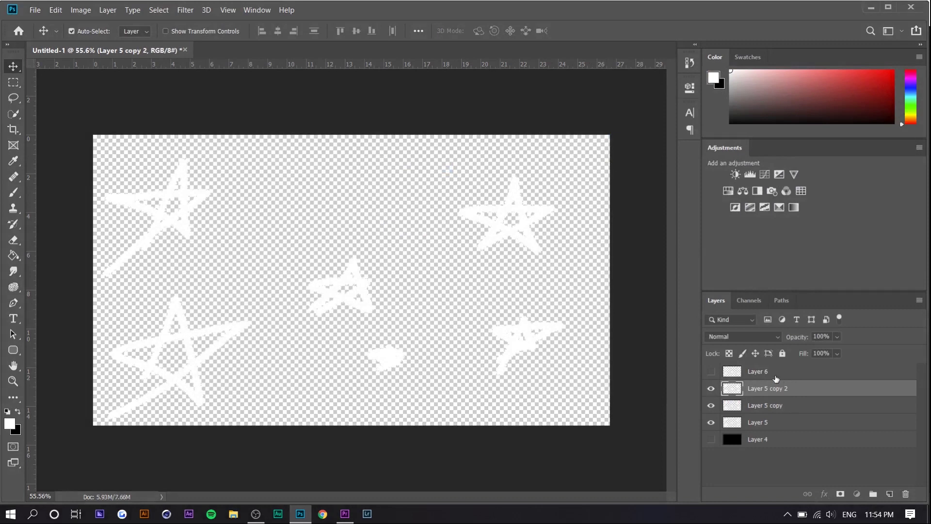
click(775, 376)
key(Delete)
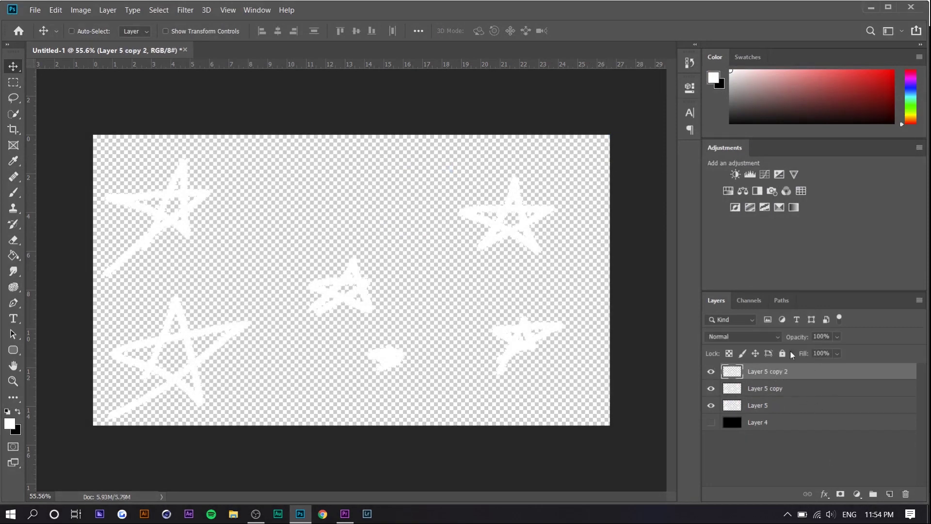
Apply a yellow (fffc00) Color Overlay to the stars on Layer 5 copy 2
right_click(813, 372)
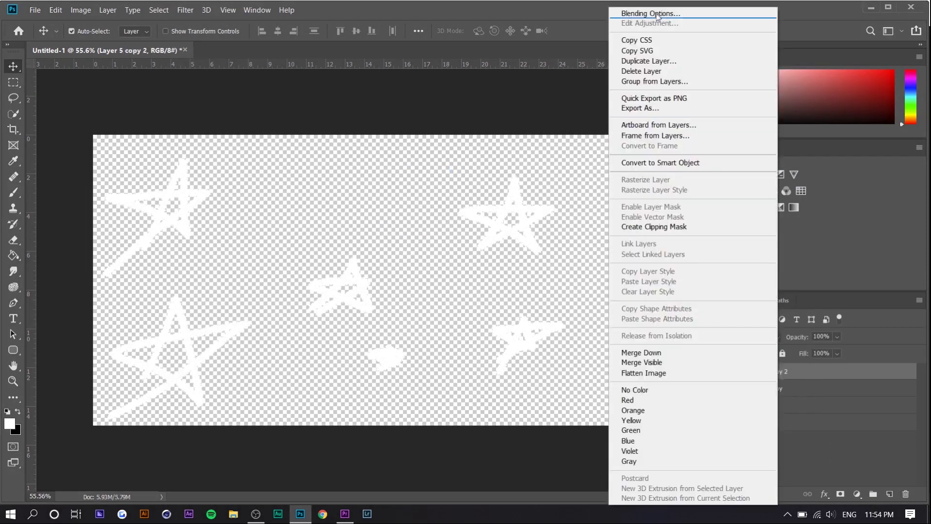
click(663, 15)
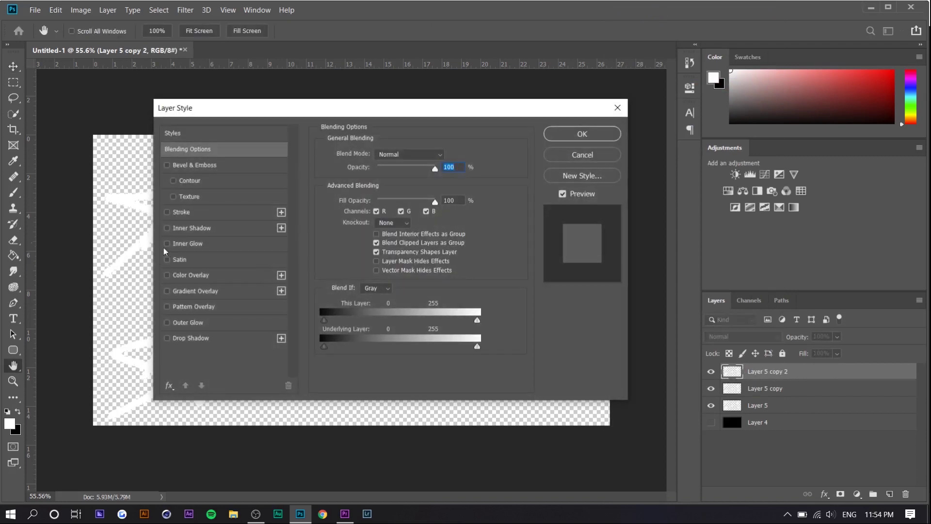
click(191, 275)
click(444, 158)
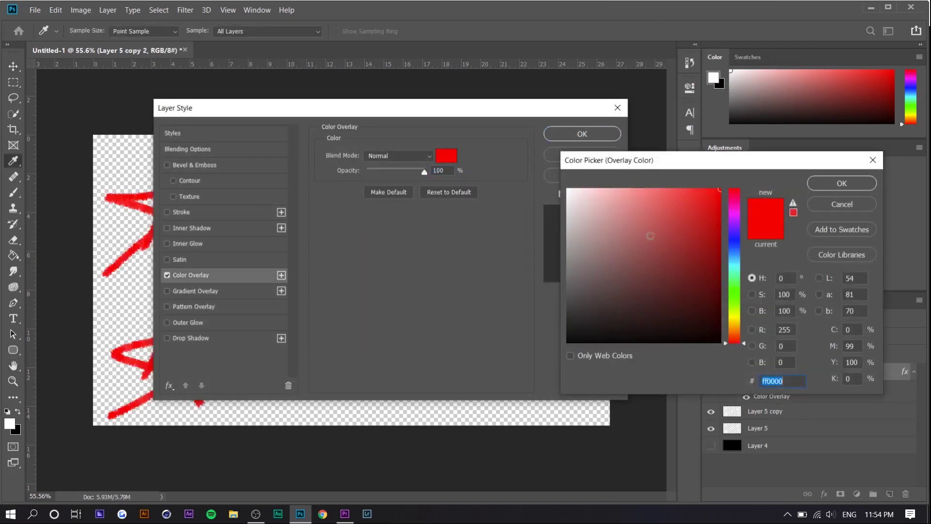
drag(736, 315, 735, 309)
drag(736, 310, 735, 316)
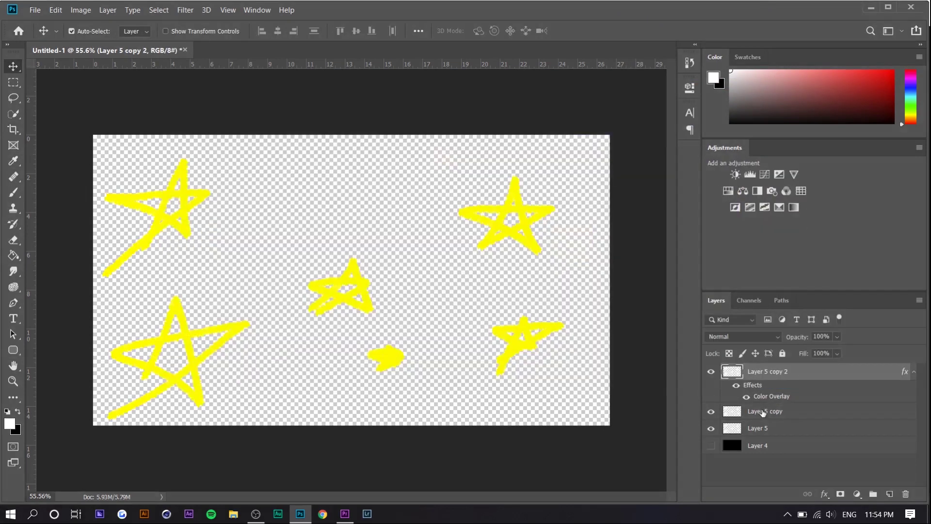
Apply a bright blue Color Overlay to the stars on Layer 5 copy
right_click(763, 412)
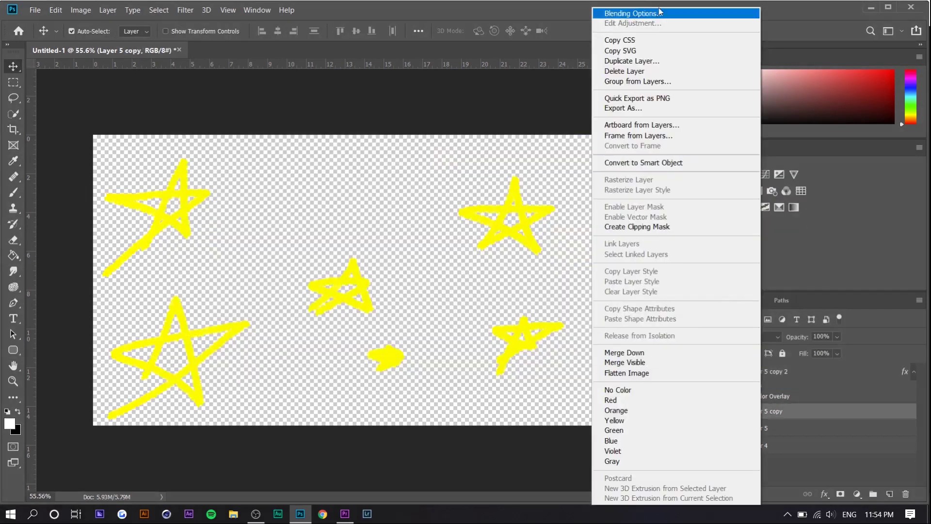
click(661, 12)
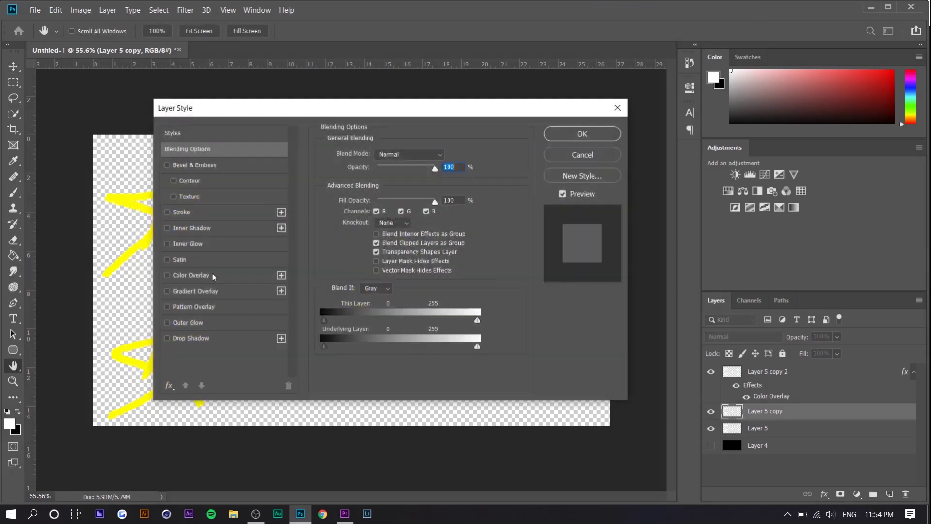
click(214, 276)
click(446, 155)
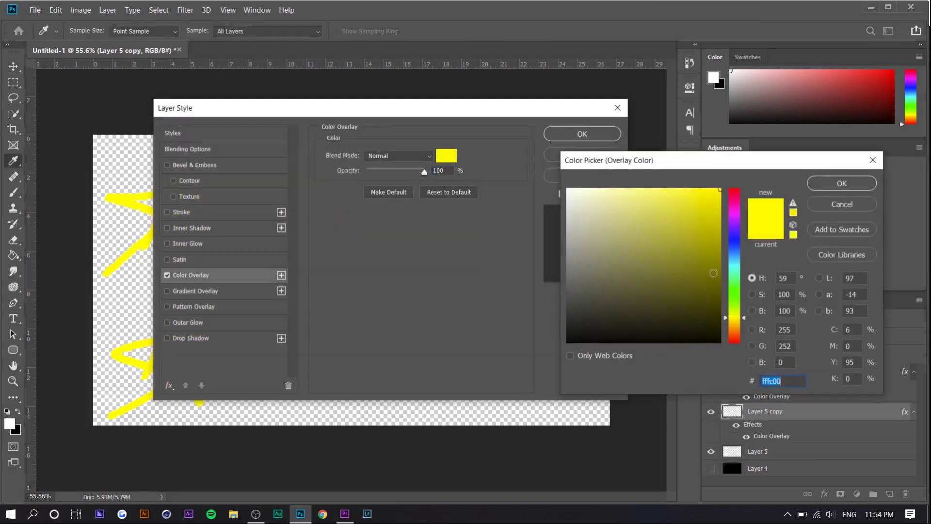
click(736, 250)
click(842, 183)
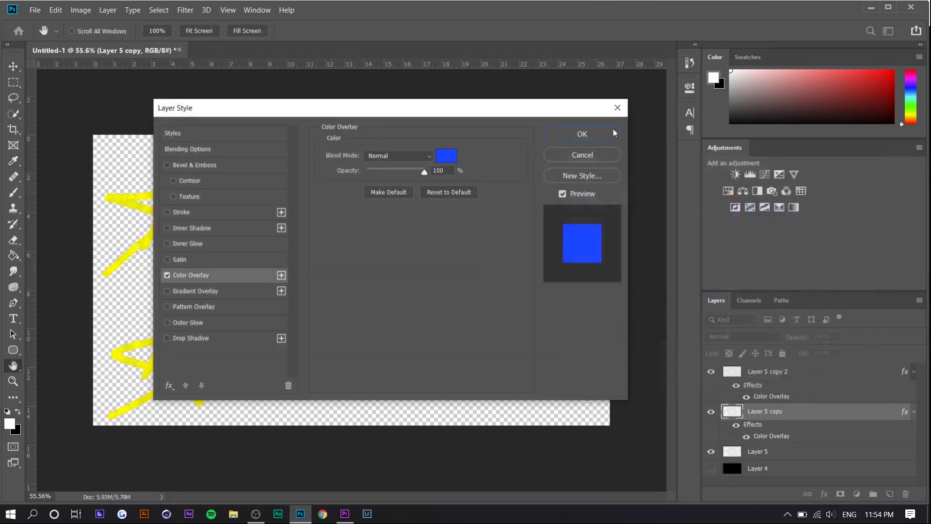
click(581, 133)
key(v)
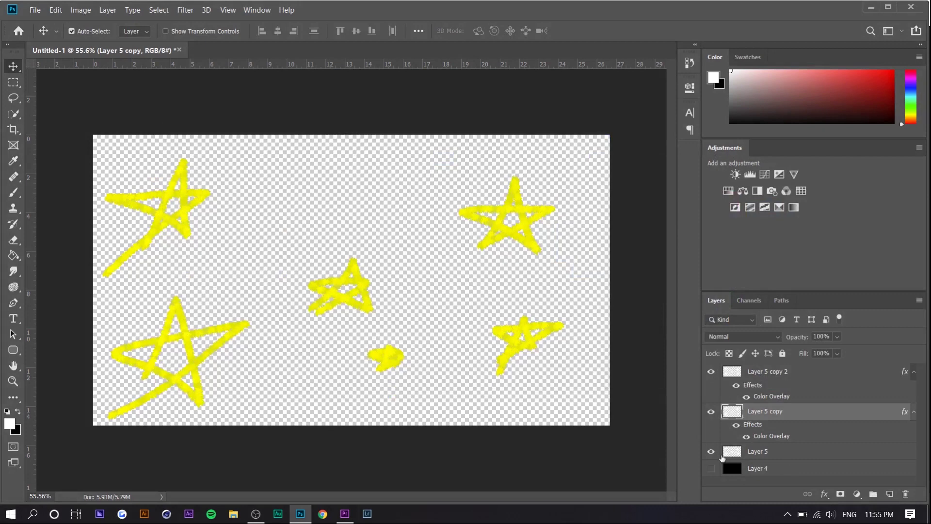
Hide the two coloured star layers and export the white stars on Layer 5 as a PNG named star1
click(711, 411)
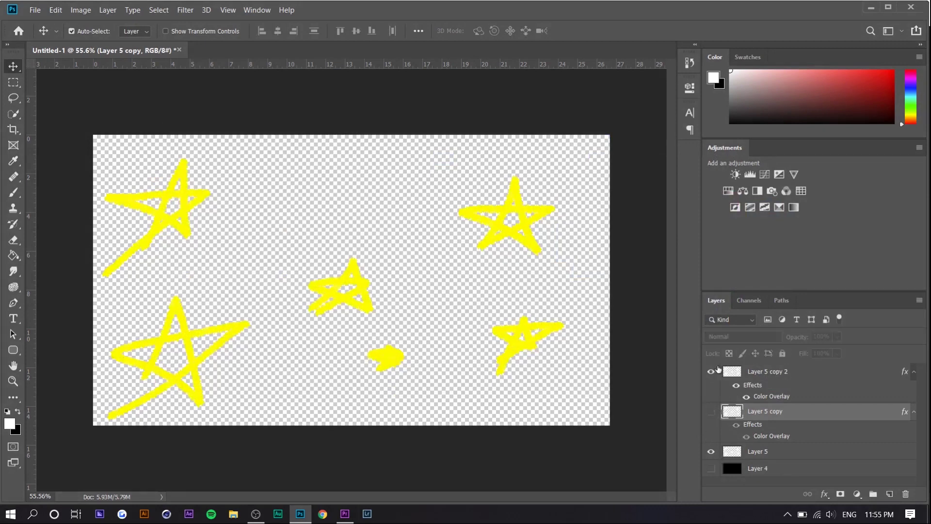
click(711, 371)
click(35, 10)
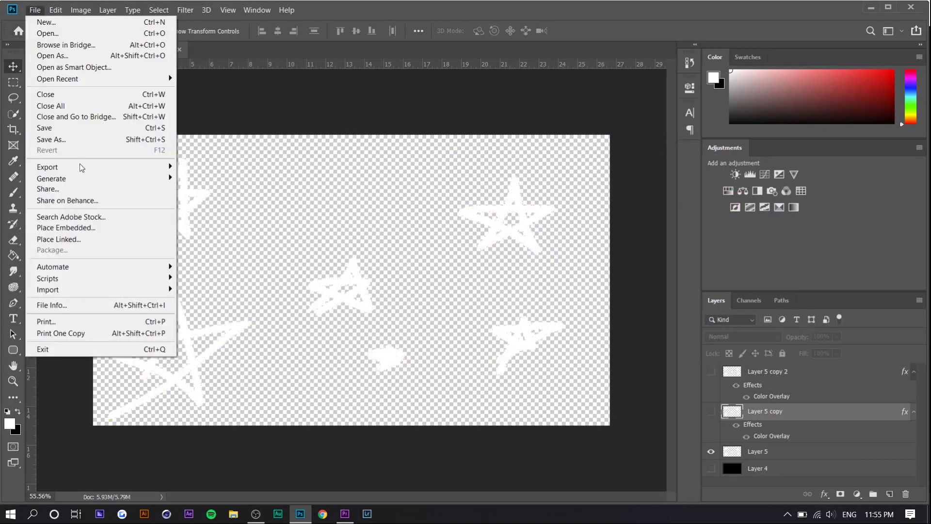
mouse_move(48, 167)
click(229, 177)
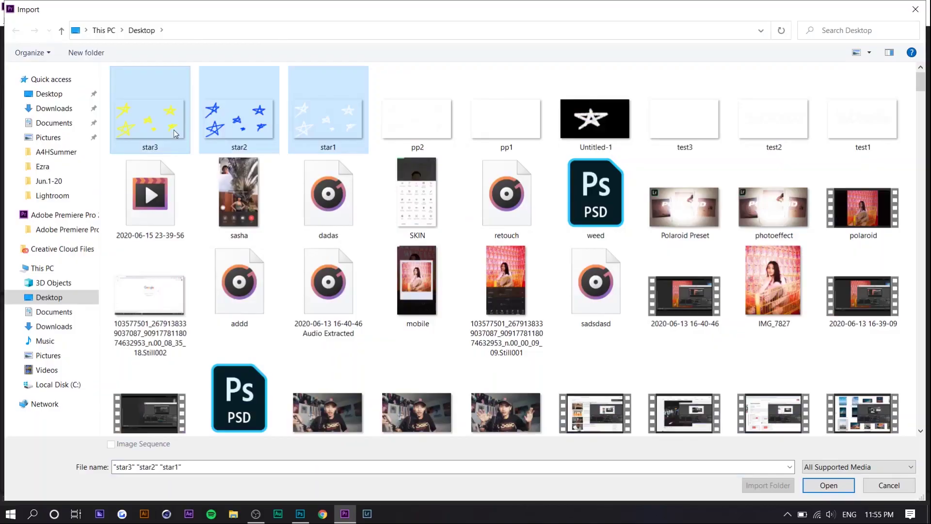
Import star1, star2 and star3 into Premiere Pro and stack star2 on V3, star1 on V4 and star3 on V5 from the sequence start
key(Return)
drag(59, 438, 330, 368)
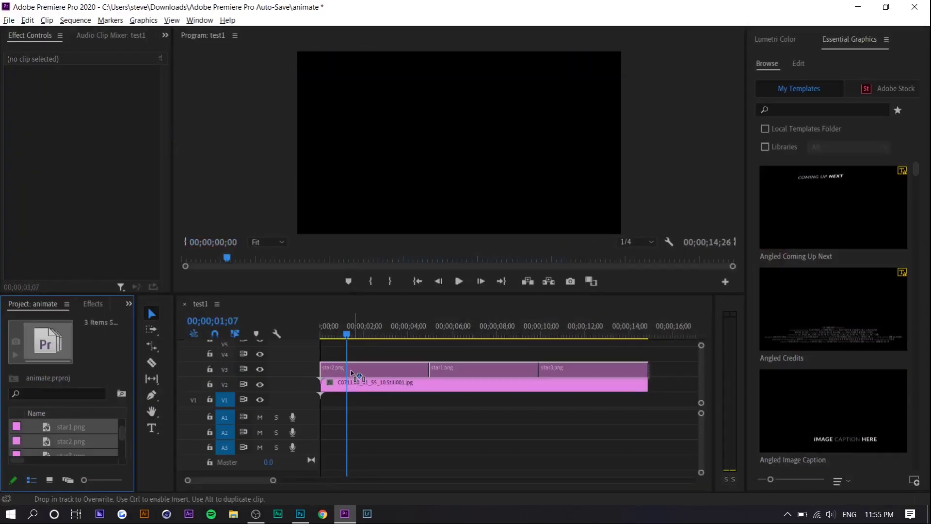
drag(460, 368, 329, 354)
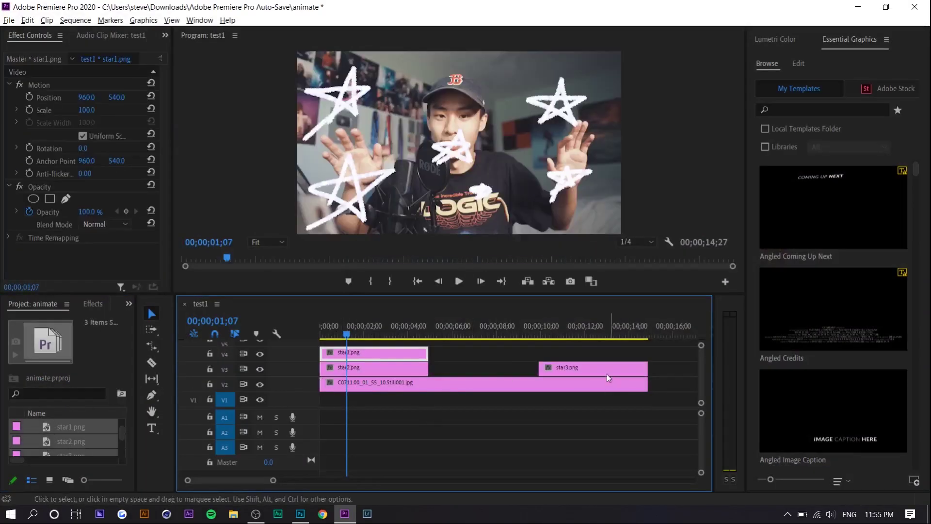
drag(606, 374, 304, 372)
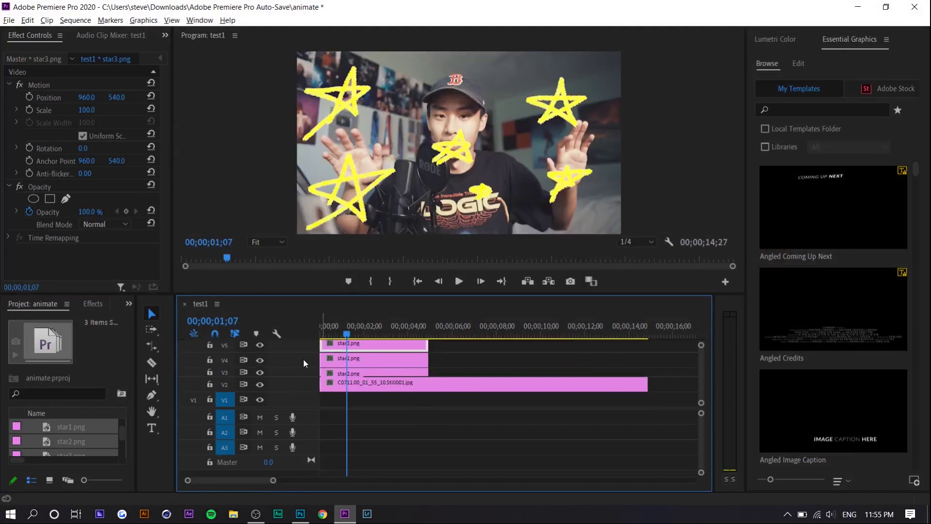
Shorten all three stacked star clips to end at 12 frames
drag(321, 336, 331, 338)
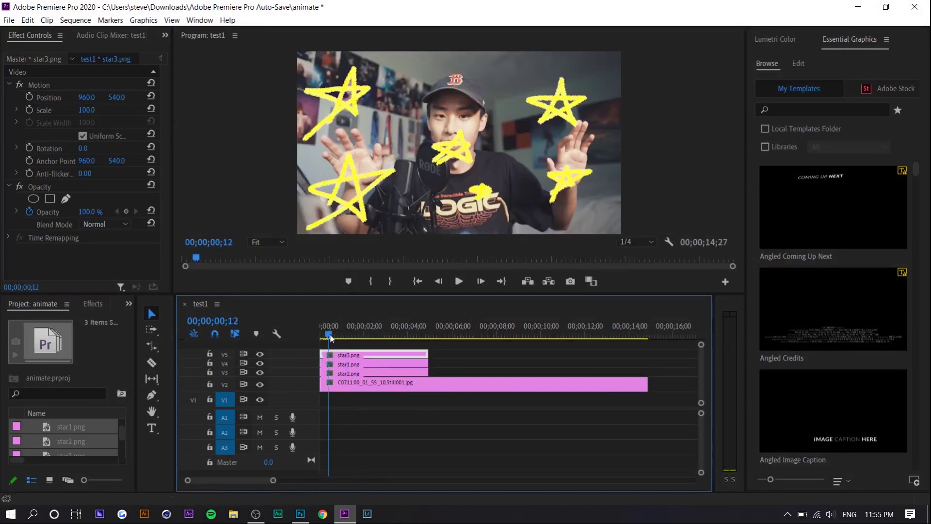
drag(428, 354, 325, 354)
drag(428, 363, 326, 373)
scroll(328, 374, up, 5)
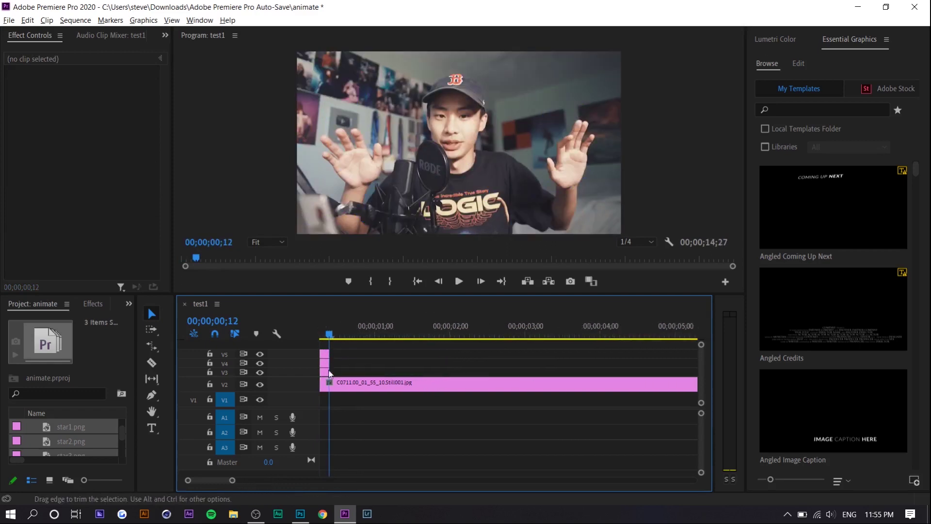
scroll(330, 374, up, 3)
Preview the stacked stars, then stagger the clips so star3 follows star2 and star1 follows star3
click(325, 334)
key(space)
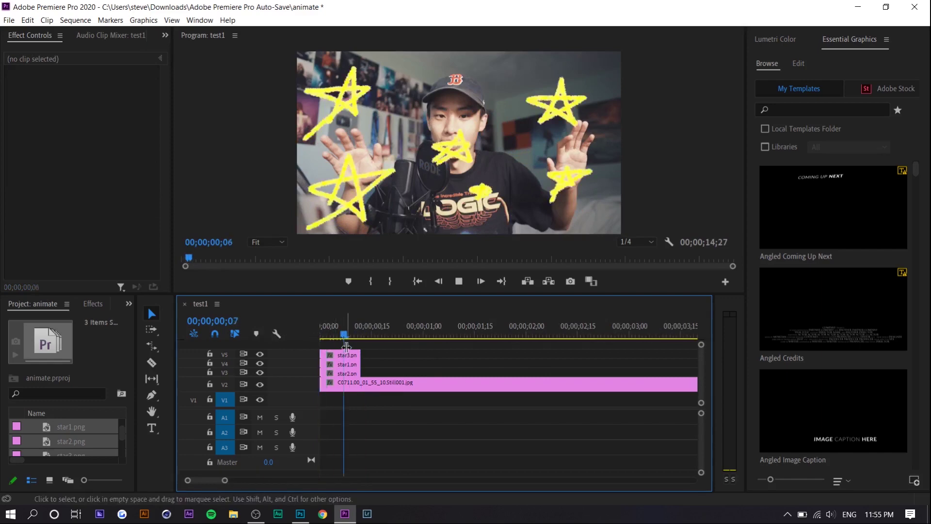
key(space)
drag(346, 354, 416, 341)
key(Home)
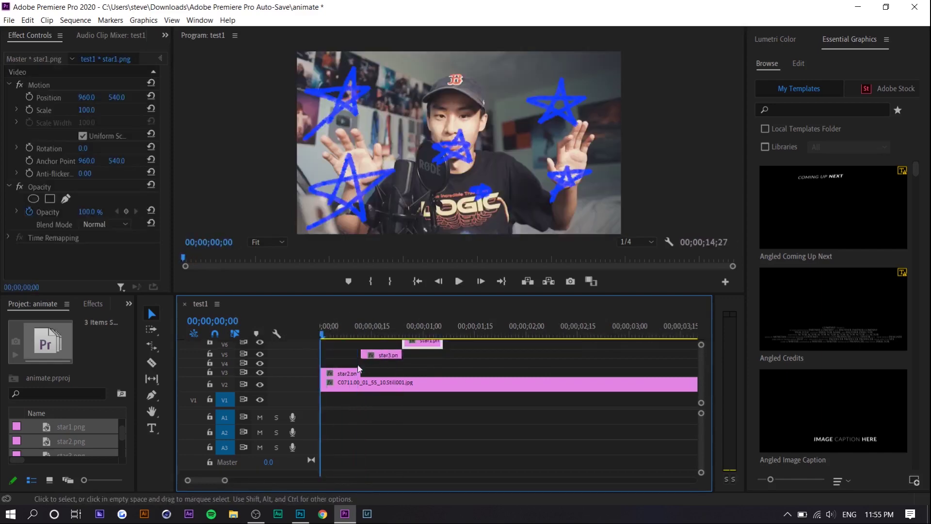
Delete the empty V4 track between the staggered clips and play the colour-changing stars
right_click(307, 362)
click(341, 409)
key(space)
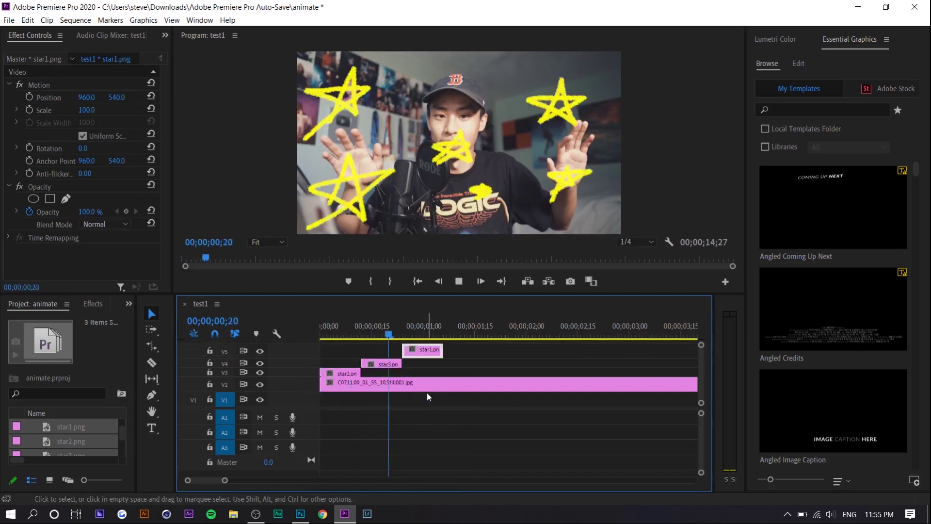
Duplicate the three staggered star clips directly after the originals on V3 to V5 and play the animation
drag(478, 347, 324, 374)
key(minus)
key(minus)
key(minus)
key(minus)
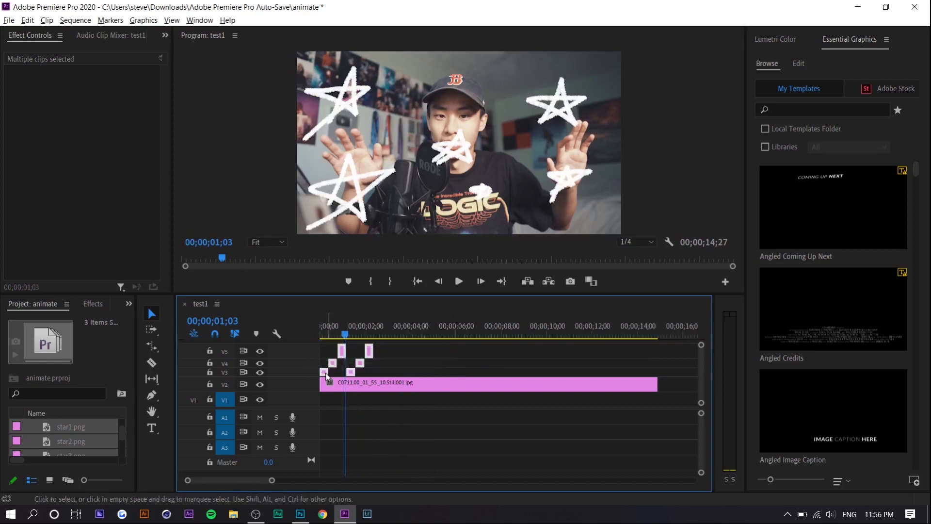
key(space)
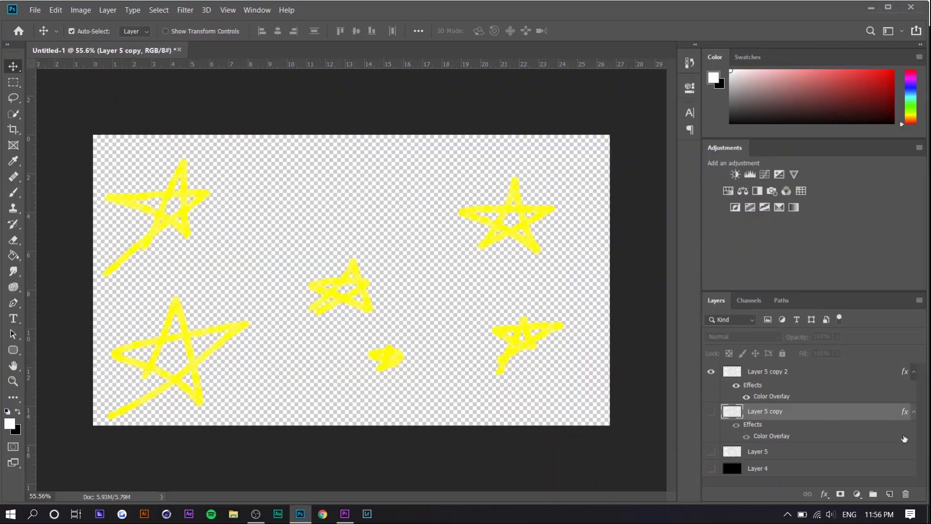
In Photoshop, delete Layer 5 and its two coloured copies and show the black Layer 4
click(763, 451)
shift+click(762, 376)
key(Delete)
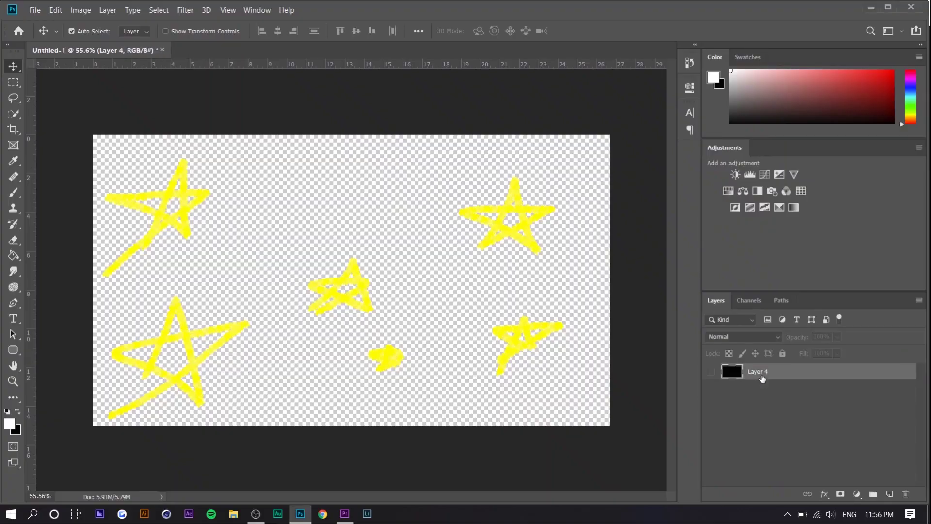
click(711, 373)
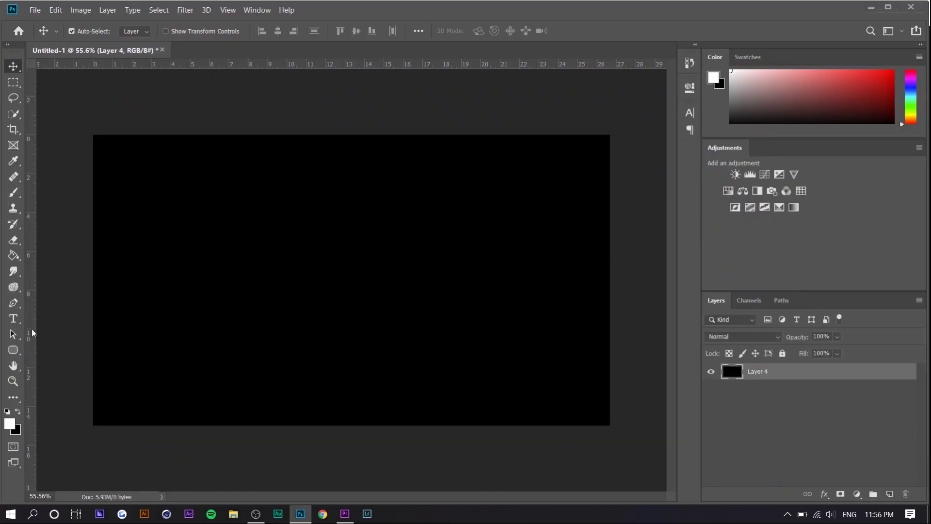
Add the white text "Subscribe" in Have Heart One at 187.01 pt, with All Caps turned off, on the black canvas
click(12, 322)
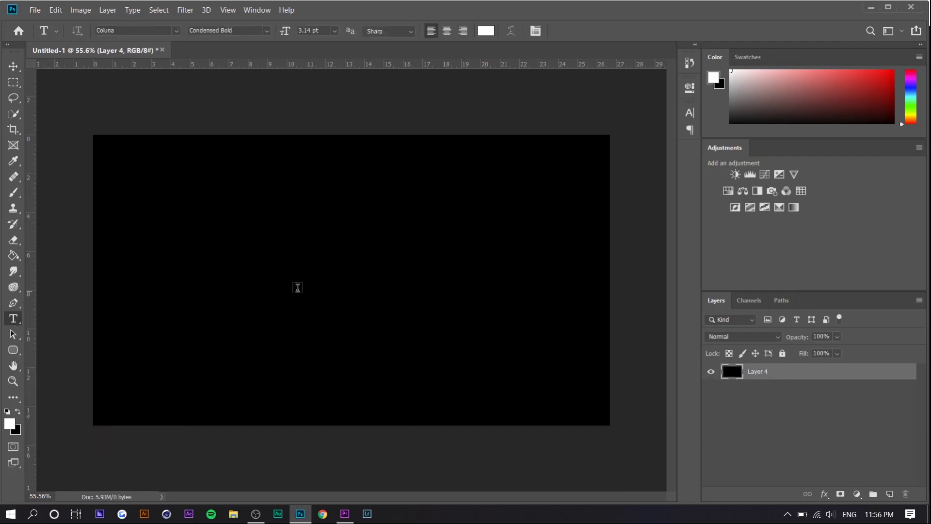
click(289, 285)
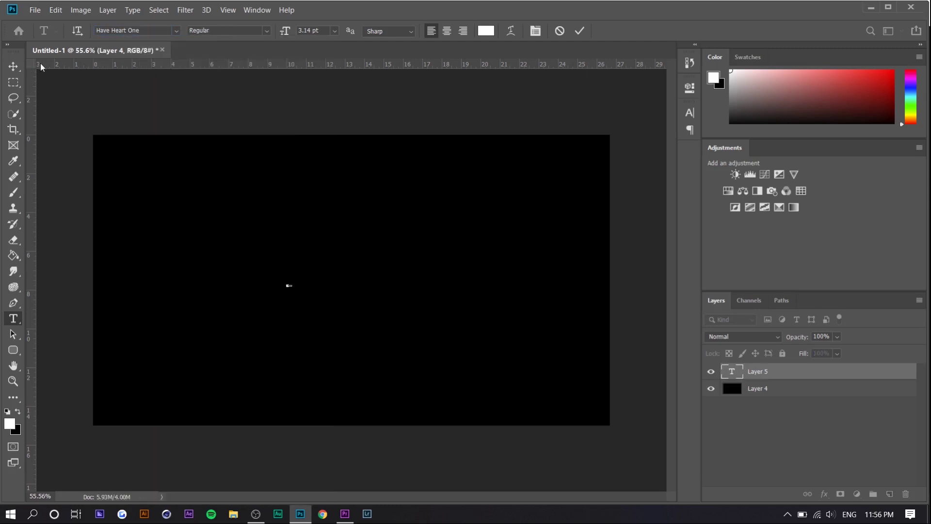
click(13, 67)
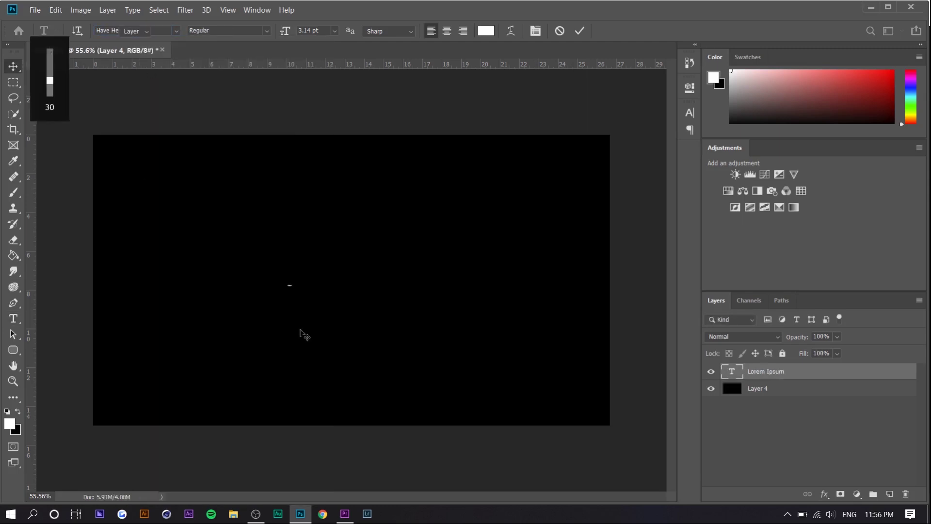
key(ctrl+t)
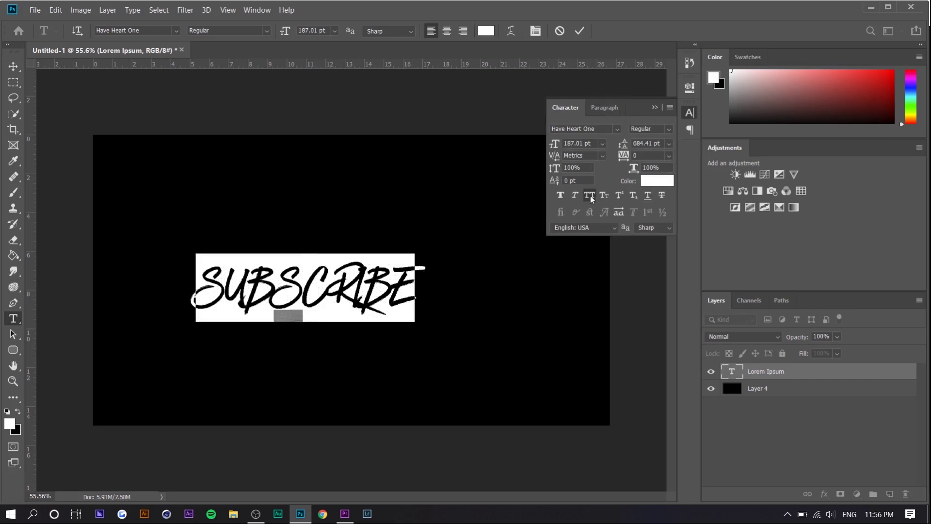
click(589, 194)
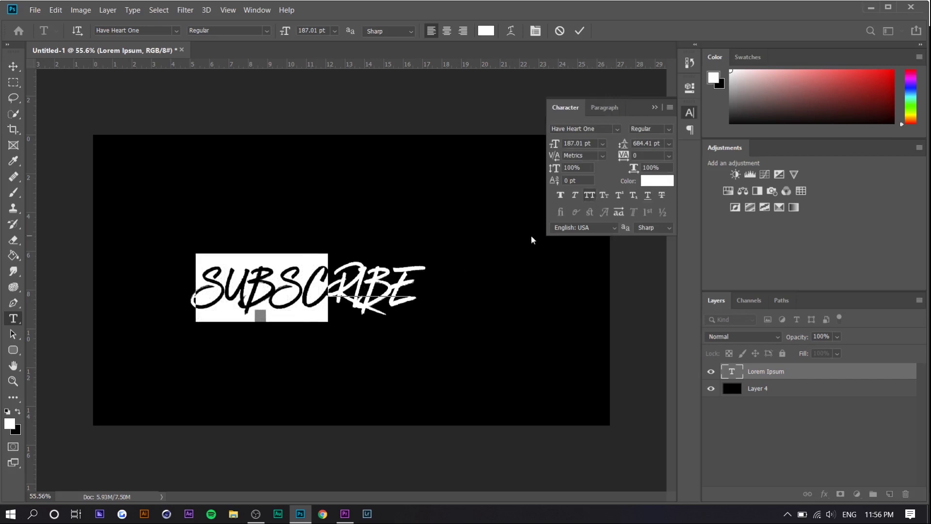
click(13, 67)
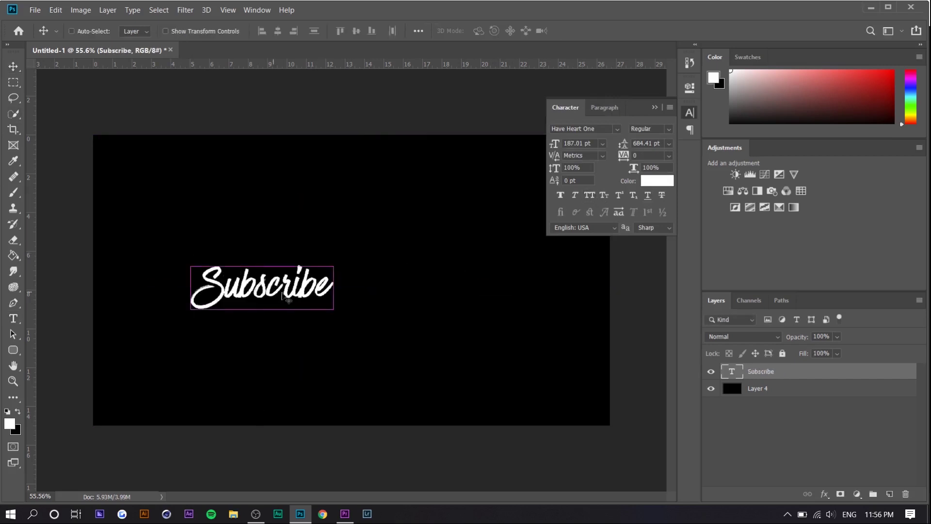
Scale the "Subscribe" text up to about 212% and center it on the black canvas
key(ctrl+t)
drag(334, 288, 493, 288)
mouse_move(421, 283)
mouse_down()
mouse_move(439, 286)
mouse_move(400, 278)
mouse_move(407, 285)
mouse_up()
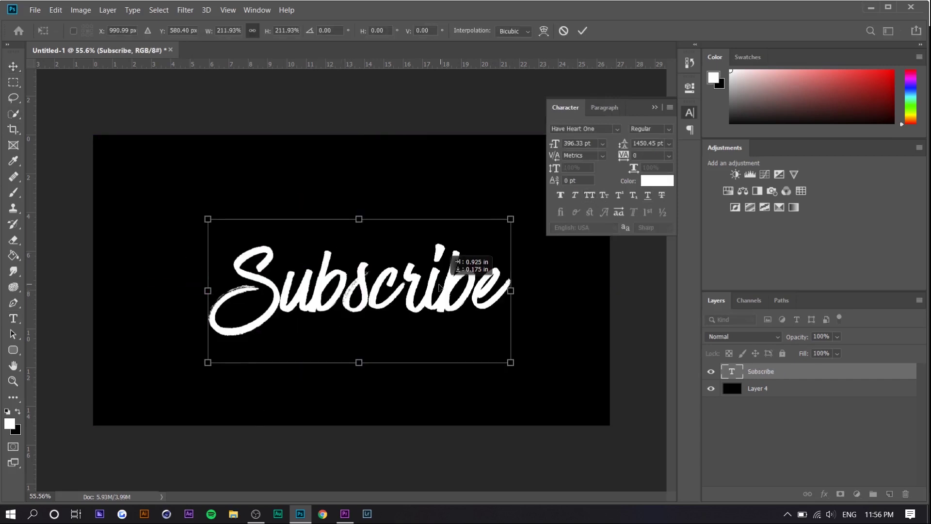
key(Return)
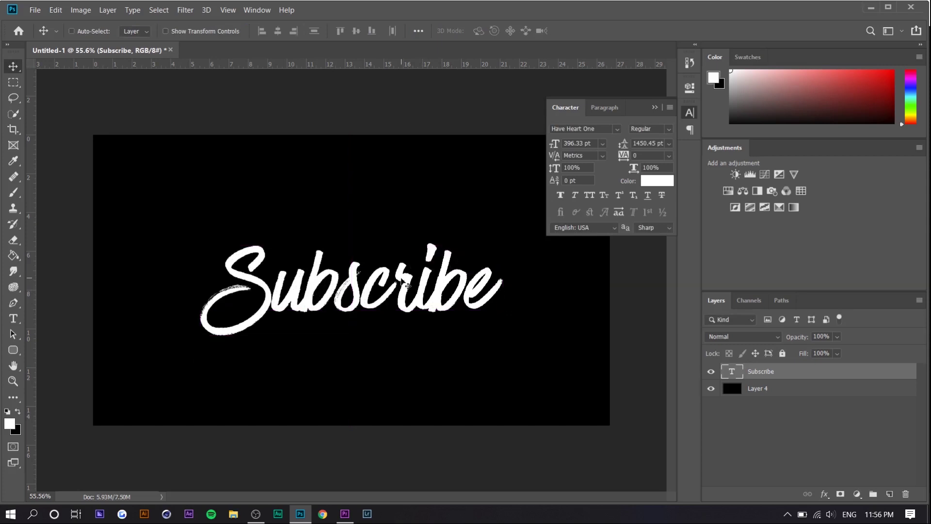
Duplicate the Subscribe text layer twice and collapse the character settings
key(ctrl+j)
key(ctrl+j)
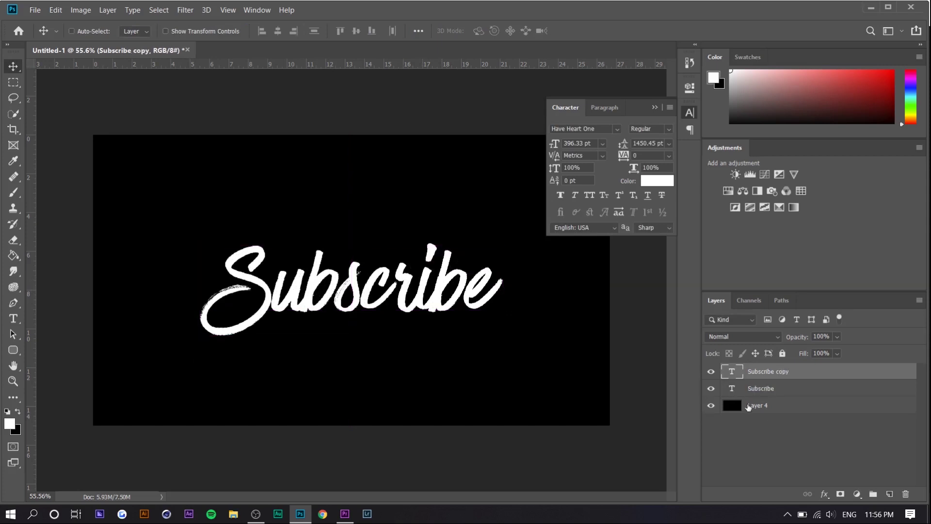
scroll(388, 311, down, 1)
click(655, 107)
scroll(551, 363, up, 2)
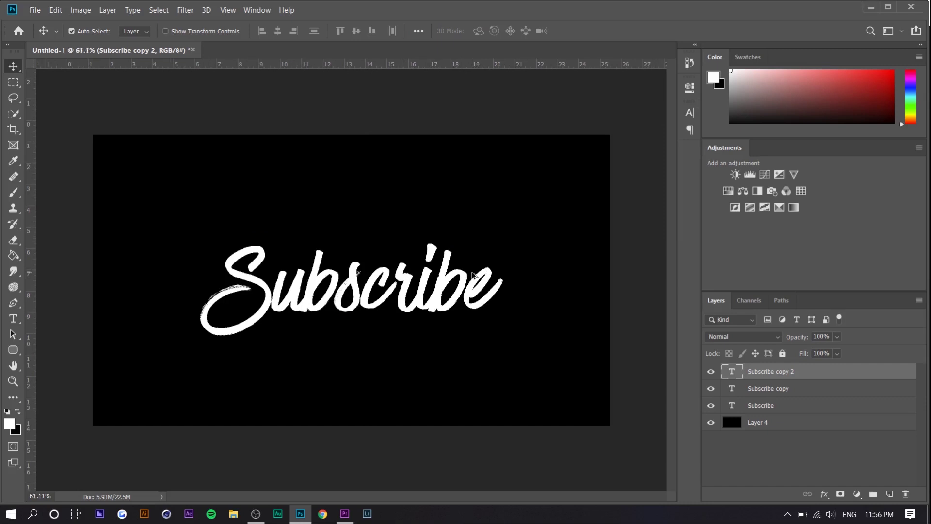
Skew and stretch the Subscribe copy 2 layer with Free Transform so its lettering is slightly offset from the original
key(ctrl+t)
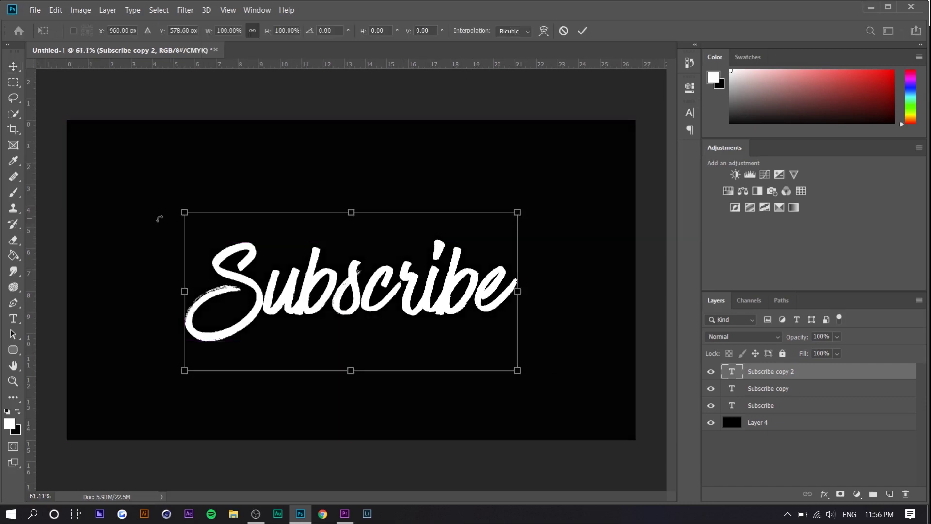
mouse_move(184, 216)
mouse_down()
mouse_move(181, 193)
mouse_move(181, 202)
mouse_up()
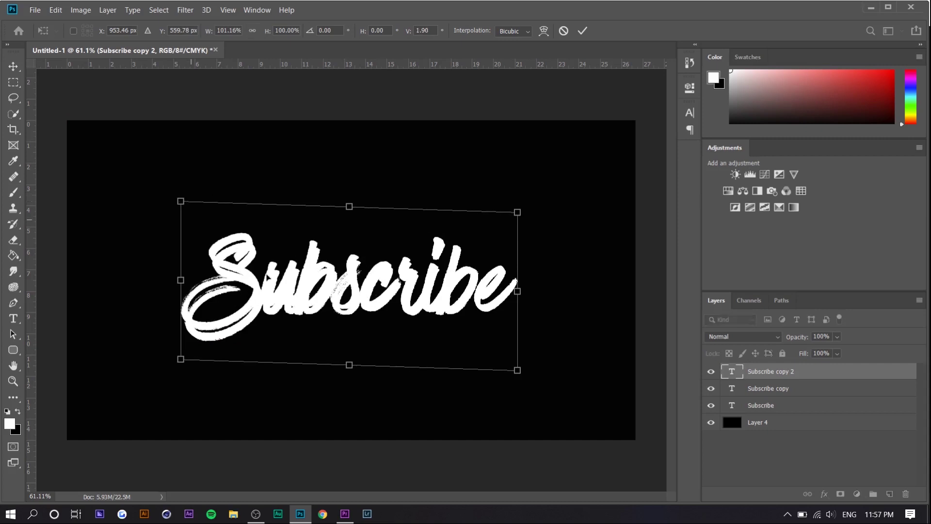
drag(359, 371, 363, 398)
drag(518, 215, 518, 189)
drag(523, 381, 519, 388)
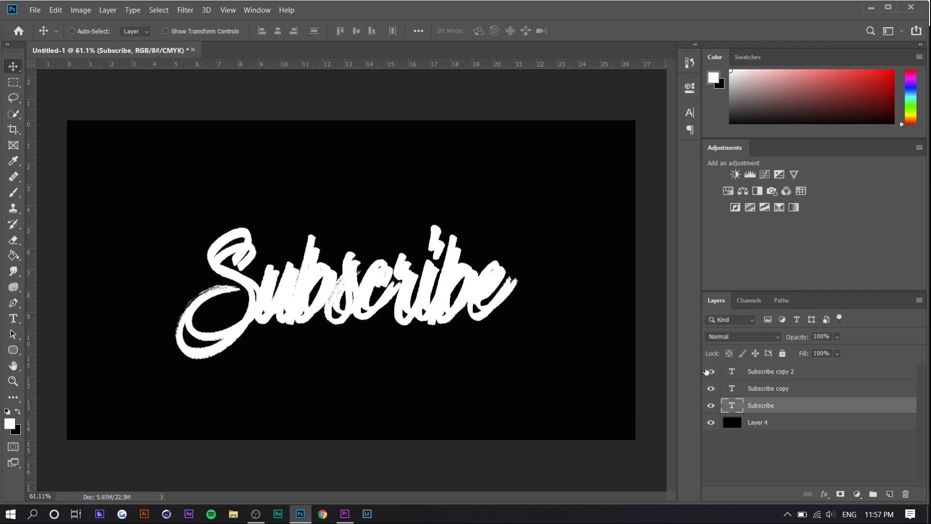
Skew the original Subscribe text layer slightly sideways with Free Transform to make another lettering variation
key(ctrl+t)
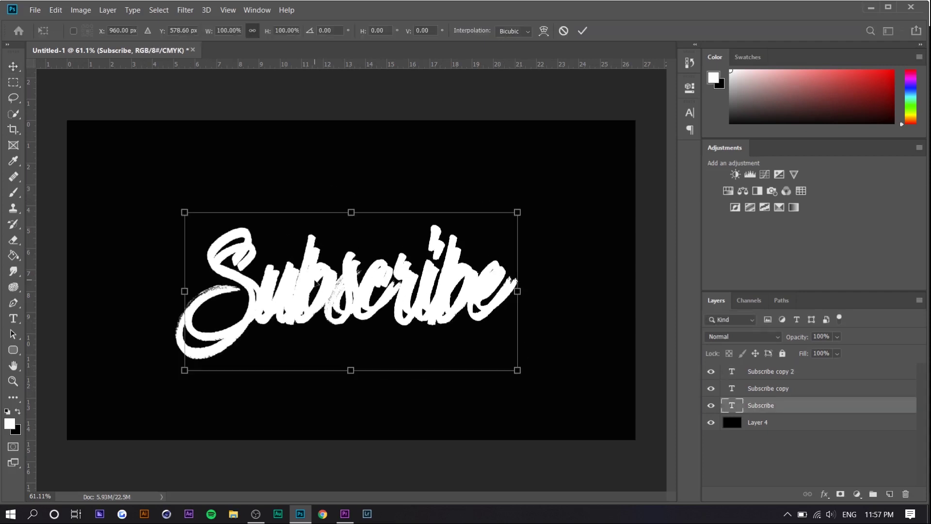
drag(352, 371, 366, 369)
drag(351, 211, 353, 209)
key(Return)
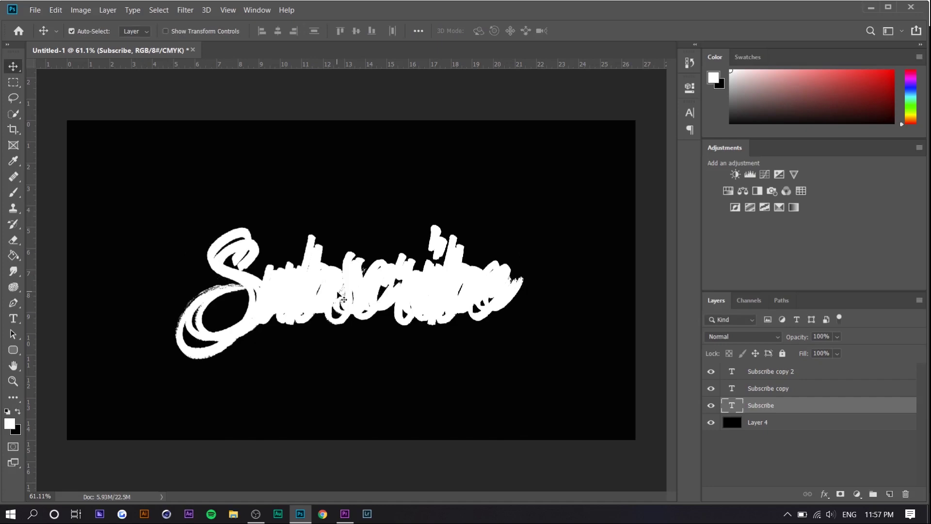
Hide every layer except Subscribe copy and export that lettering frame as a transparent PNG
drag(711, 372, 711, 389)
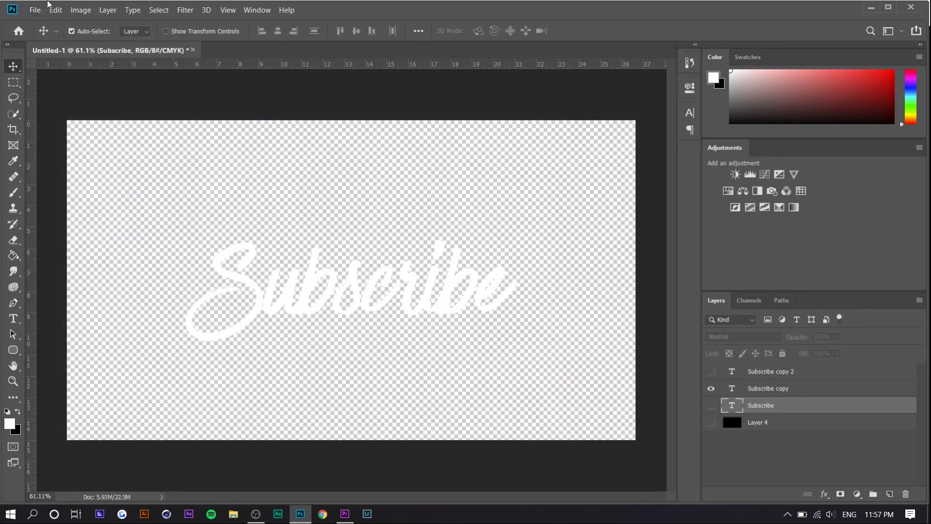
click(35, 9)
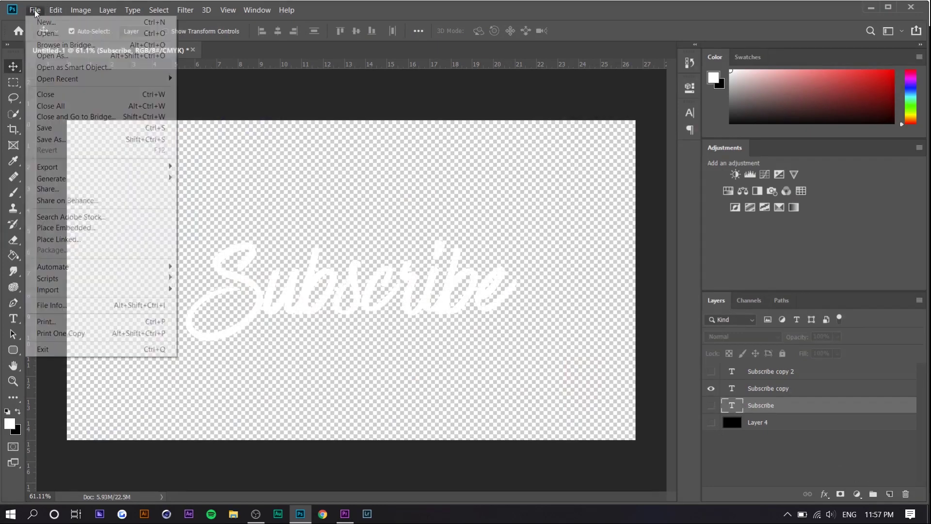
mouse_move(146, 166)
click(209, 170)
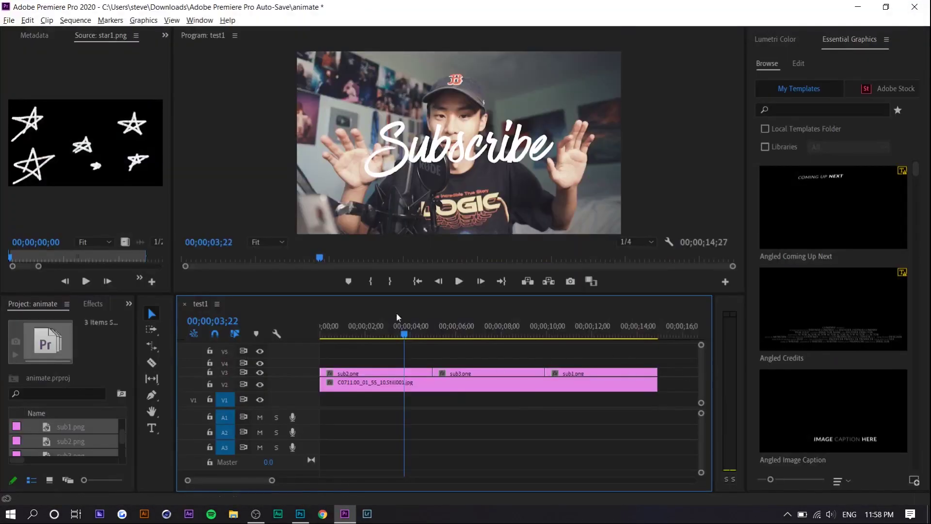
In Premiere Pro, nest the sub2.png, sub3.png and sub1.png clips on V3 into one sequence
drag(404, 334, 344, 335)
drag(624, 354, 409, 370)
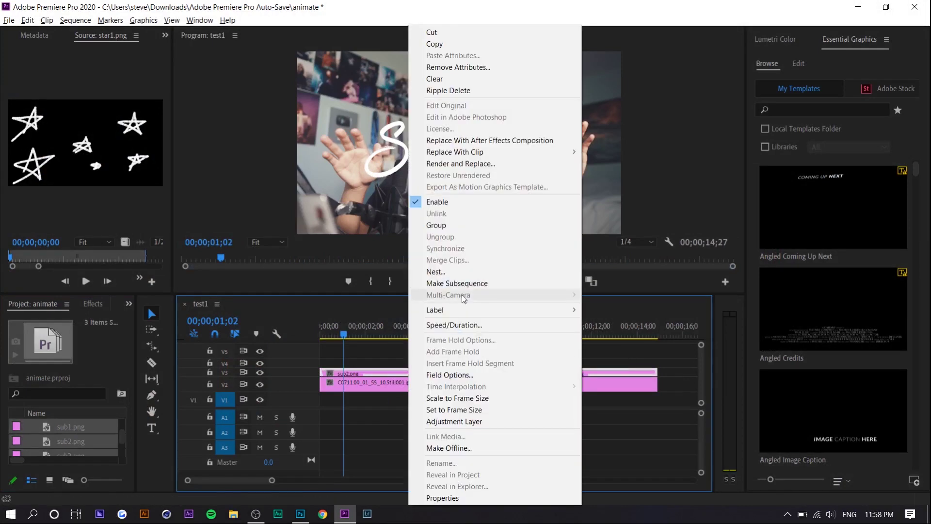
click(436, 271)
click(448, 272)
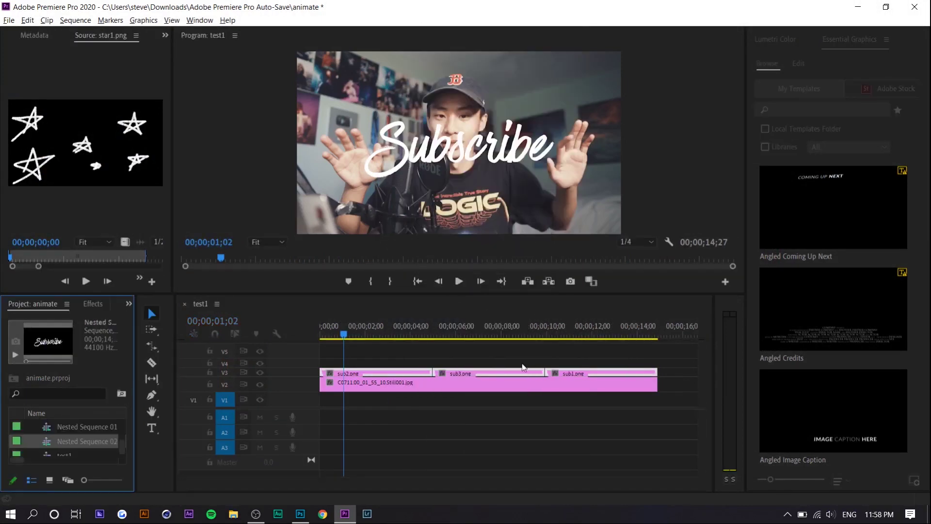
Rate-stretch the nested Subscribe sequence on V3 down to about half a second
key(r)
drag(657, 373, 303, 335)
key(space)
key(=)
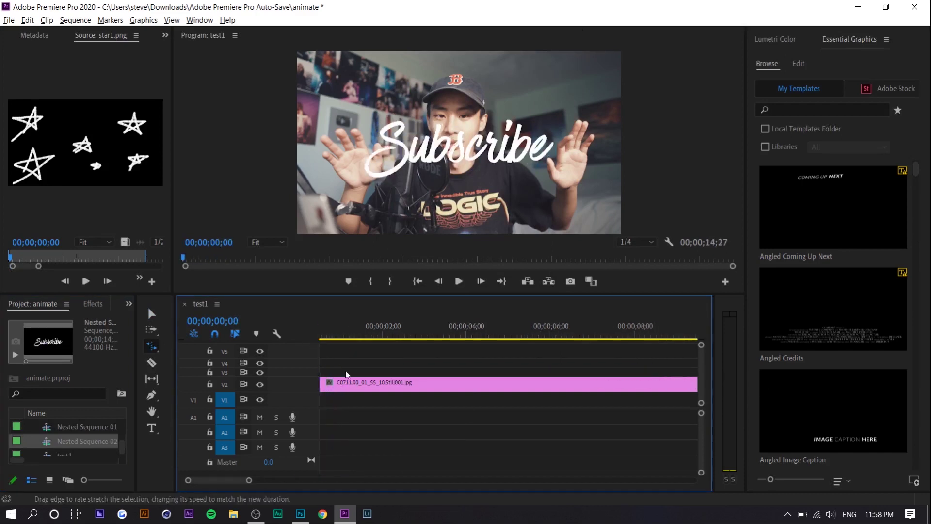
scroll(346, 372, up, 2)
scroll(345, 372, up, 2)
Duplicate the shortened Subscribe nest end to end on V3 to make four consecutive clips
key(v)
drag(343, 373, 448, 373)
click(409, 373)
key(Delete)
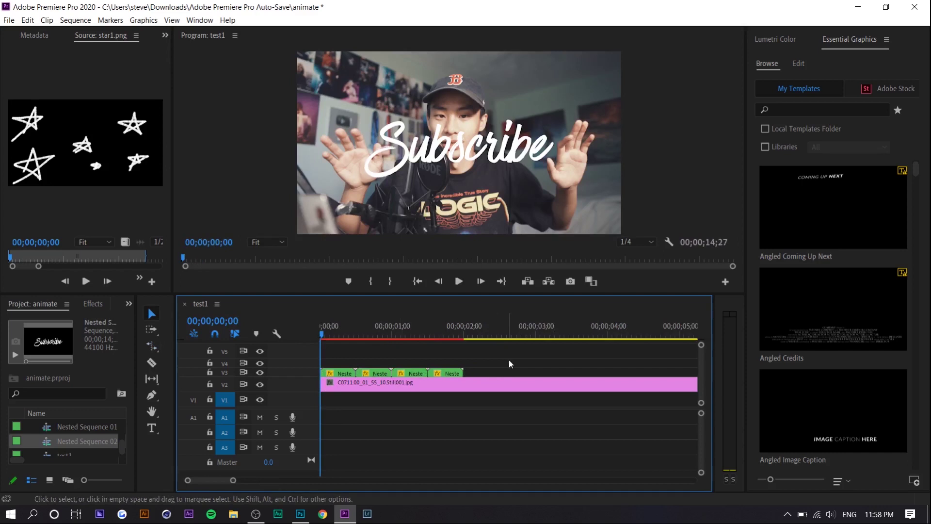
Repeat the row of four Subscribe nests along V3 to fill about eight seconds
drag(508, 363, 579, 372)
click(530, 373)
key(Delete)
key(minus)
click(513, 371)
key(Delete)
Play the looping Subscribe animation and scrub back through it to check the effect
key(space)
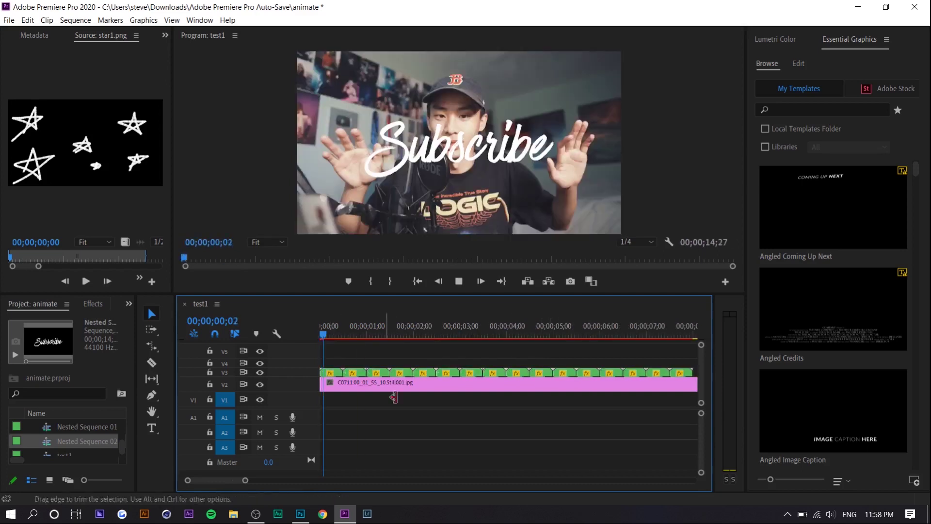
key(backslash)
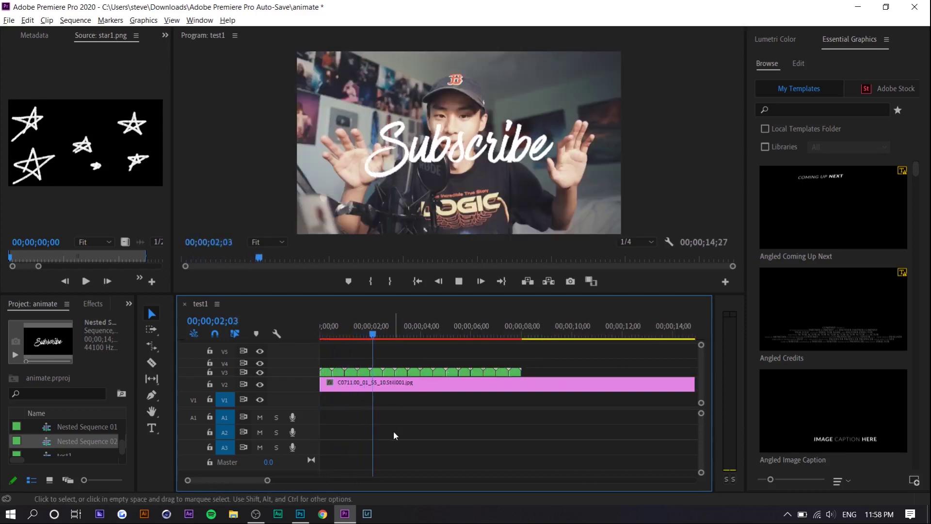
key(alt)
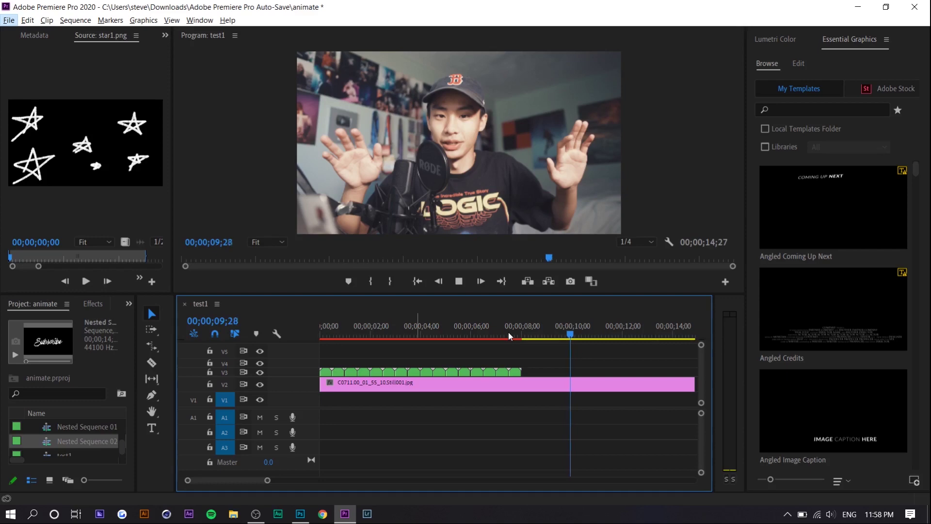
drag(508, 333, 409, 348)
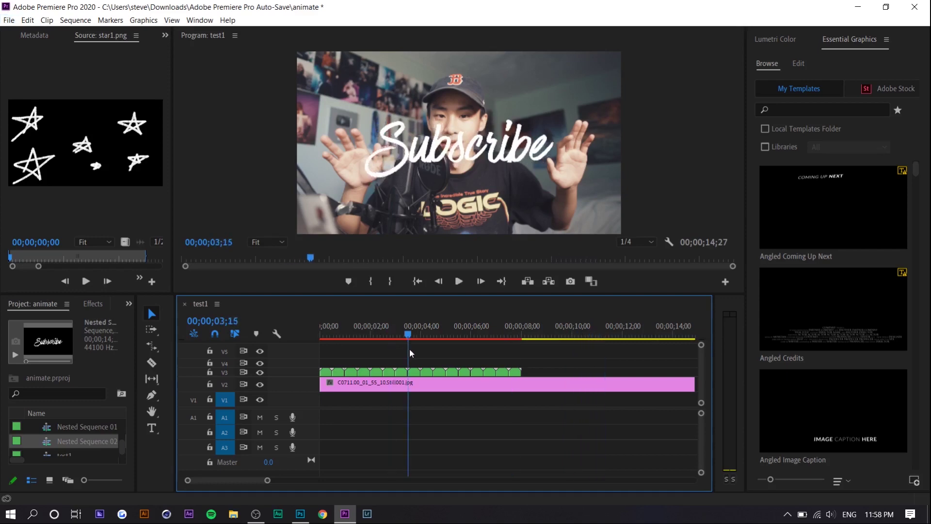